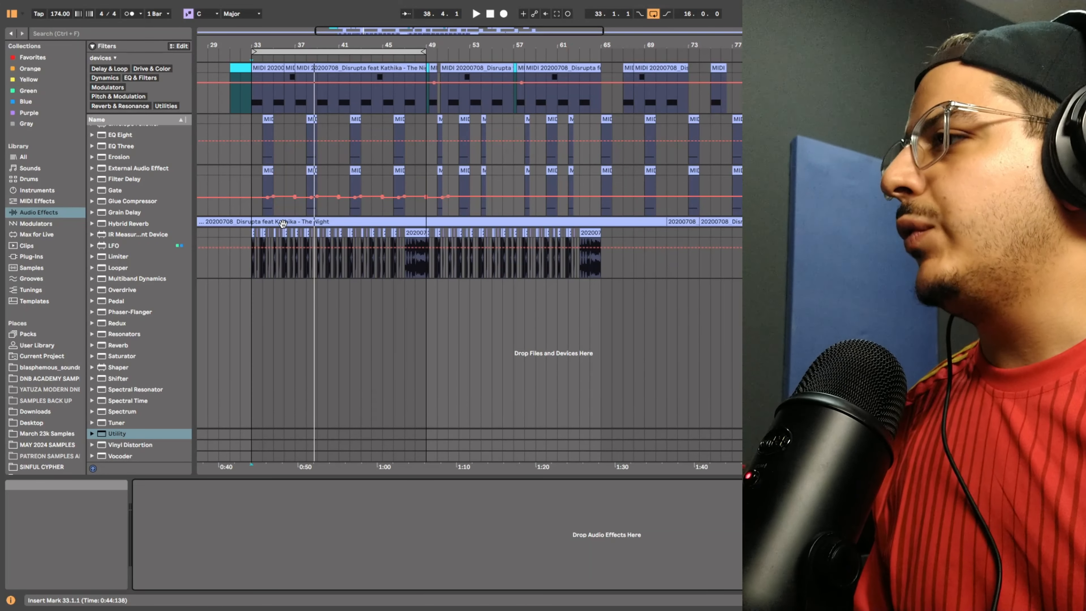
Unfold the reference audio track and play back the looped section from bar 33 to bar 49 to hear the bass
click(222, 212)
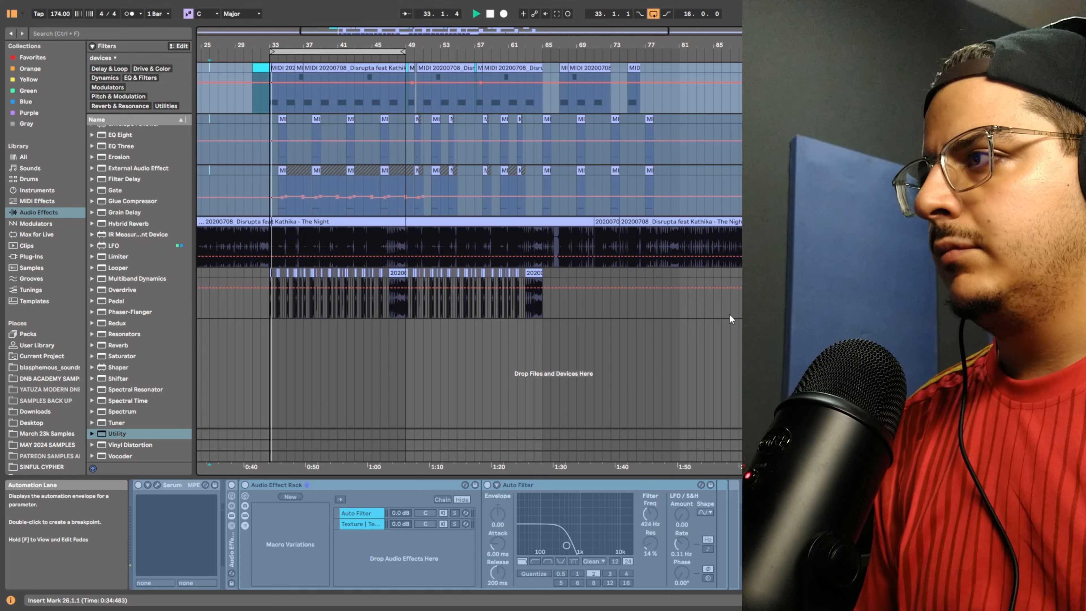
click(376, 52)
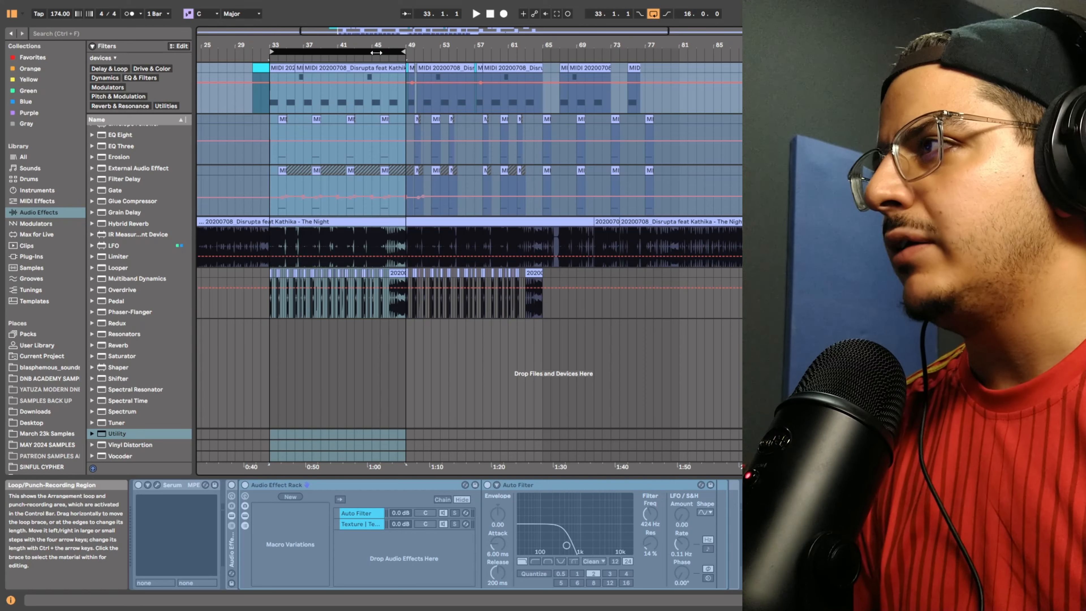
key(space)
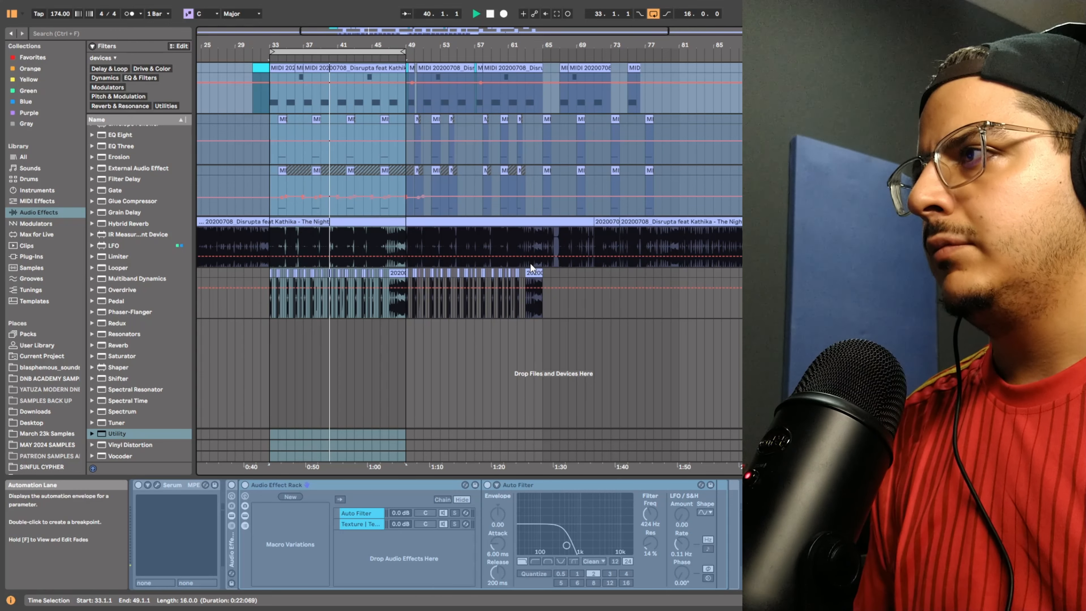
key(space)
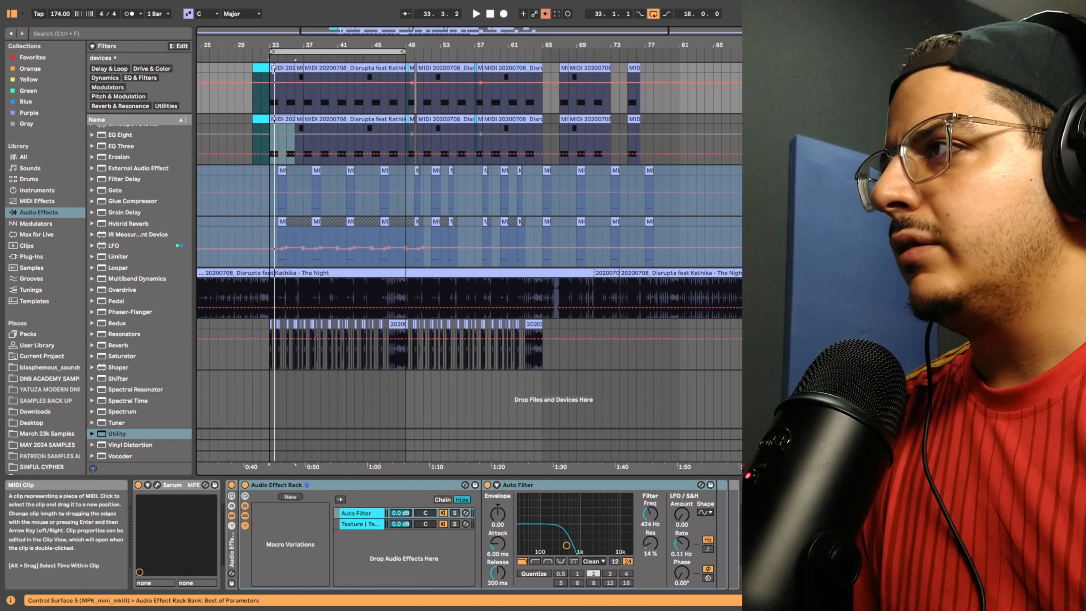
key(space)
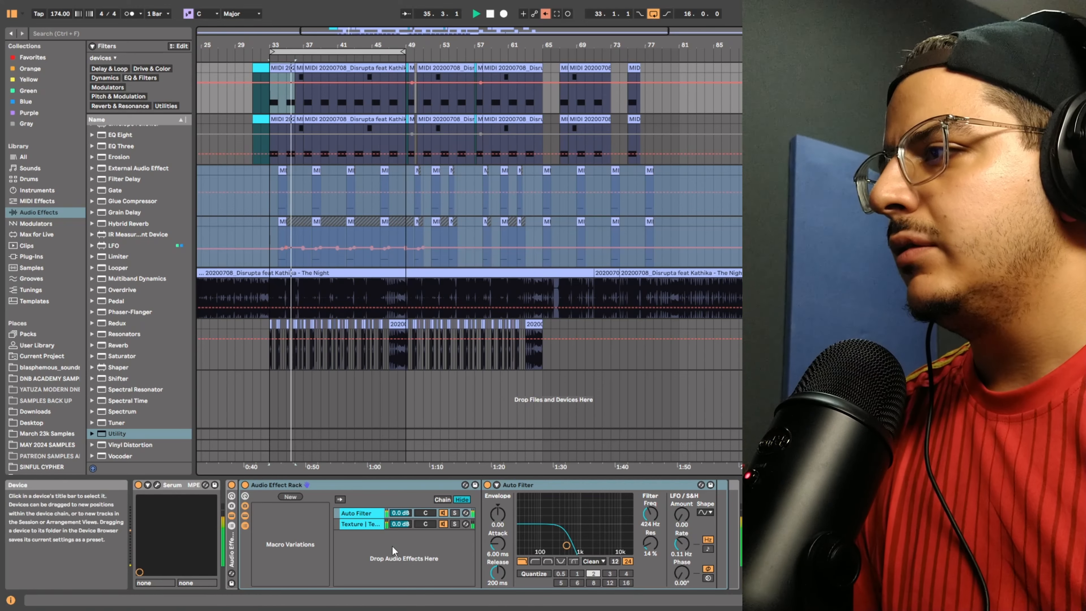
Show the Texture chain of the Audio Effect Rack and review its devices during playback
click(379, 522)
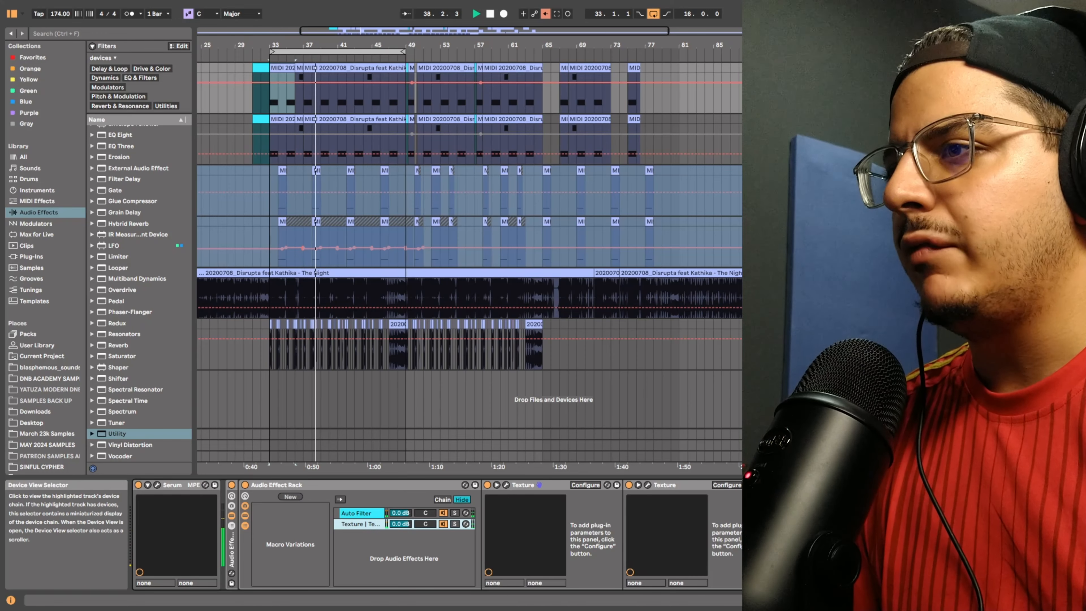
drag(1022, 600, 1044, 599)
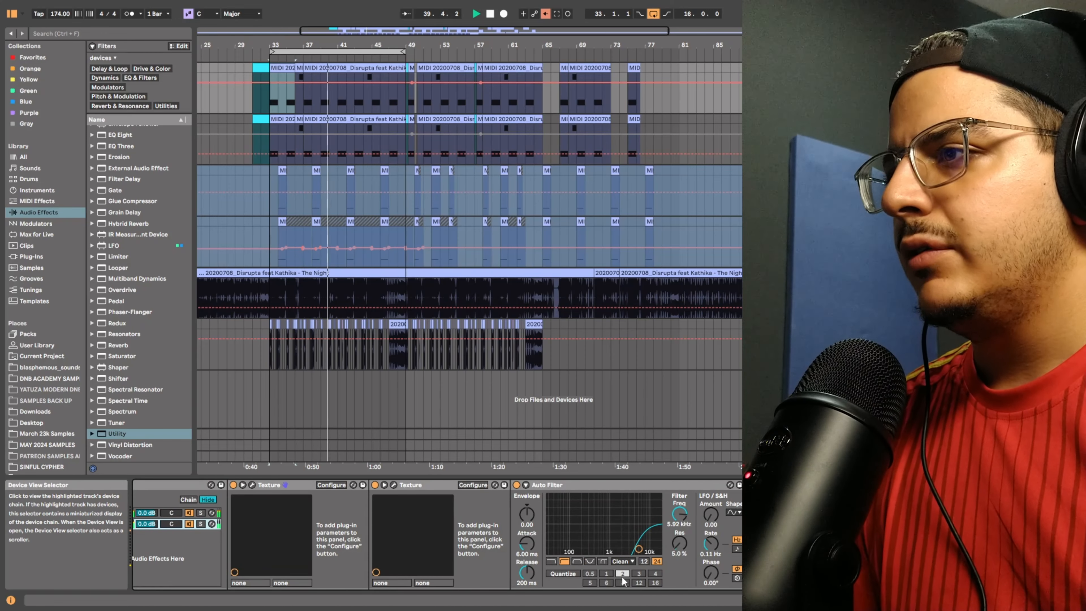
click(1019, 600)
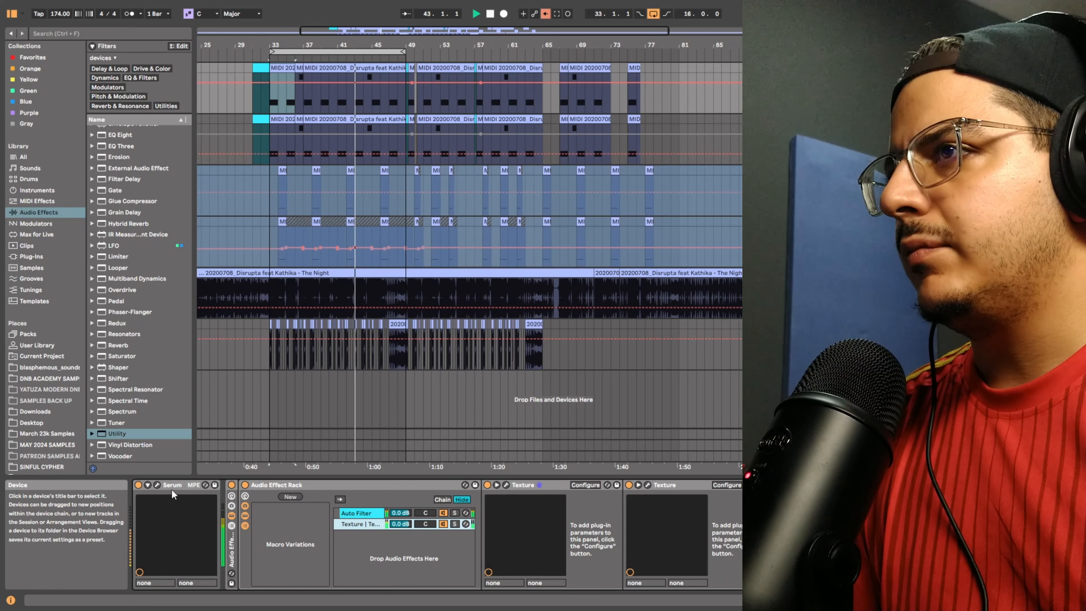
Open the Serum instrument, initialise its preset and load the Analog_BD_Sin wavetable into oscillator A
click(156, 485)
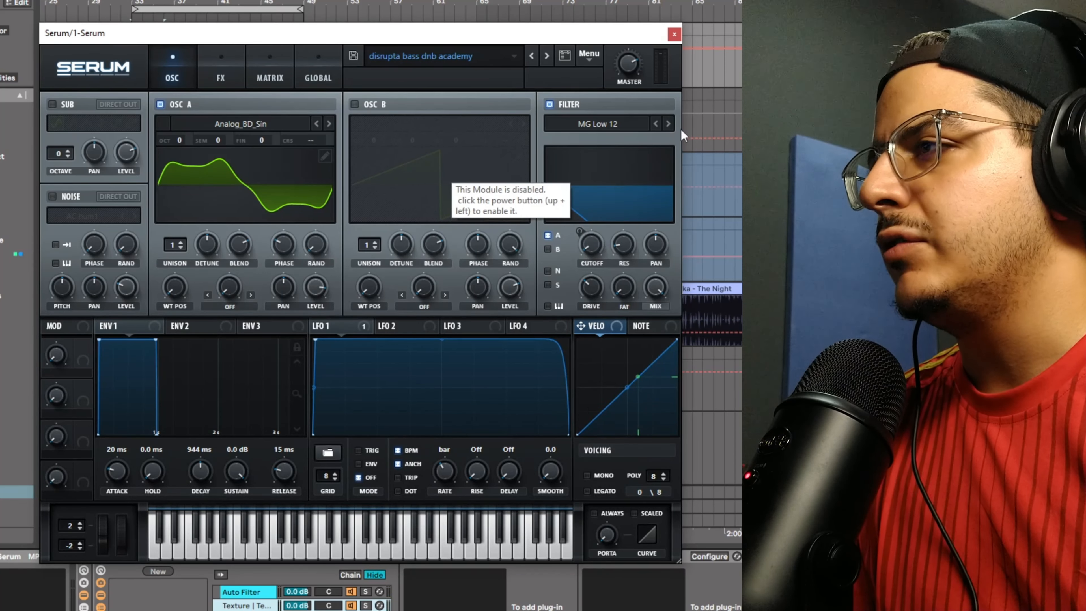
click(590, 60)
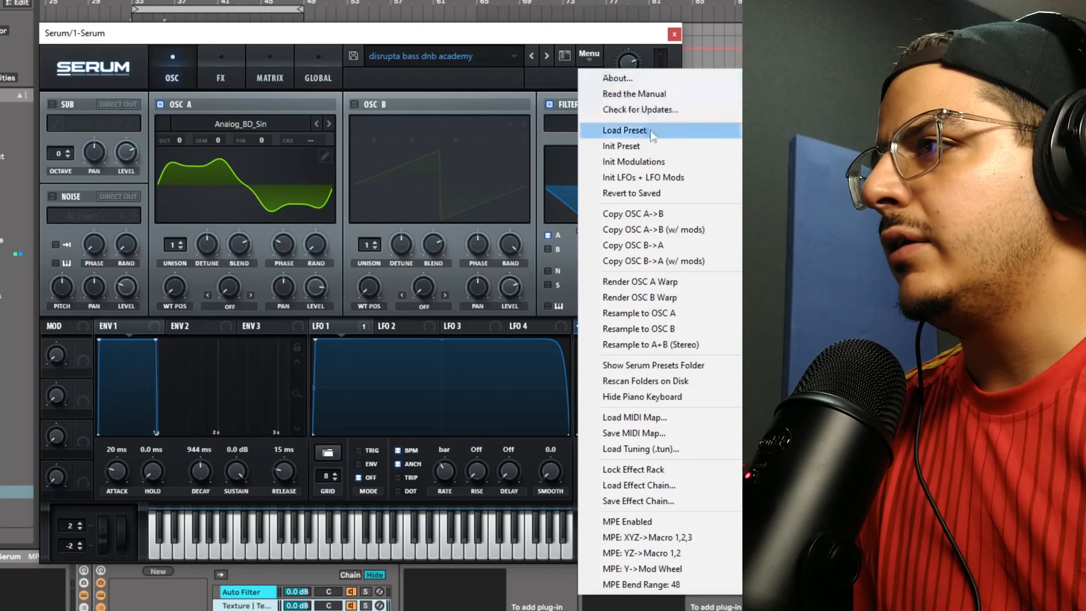
click(673, 146)
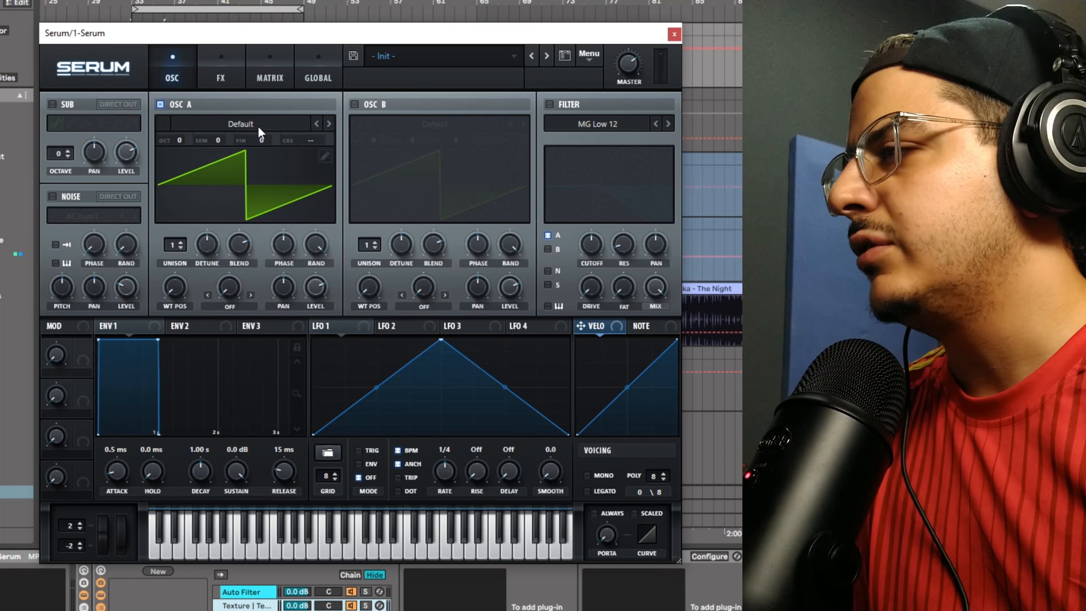
click(258, 126)
mouse_move(248, 143)
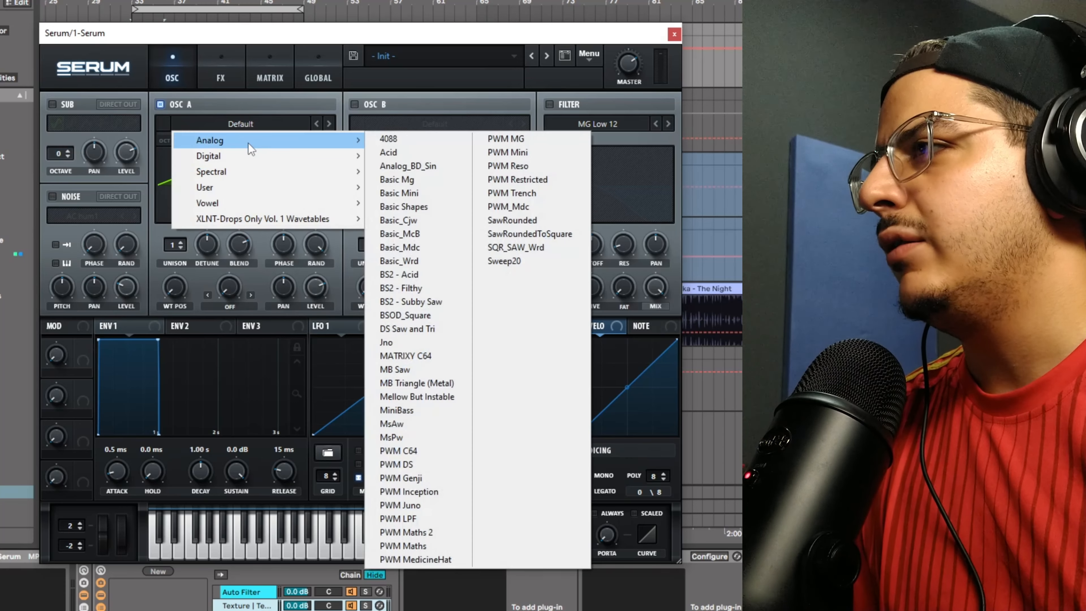
click(405, 165)
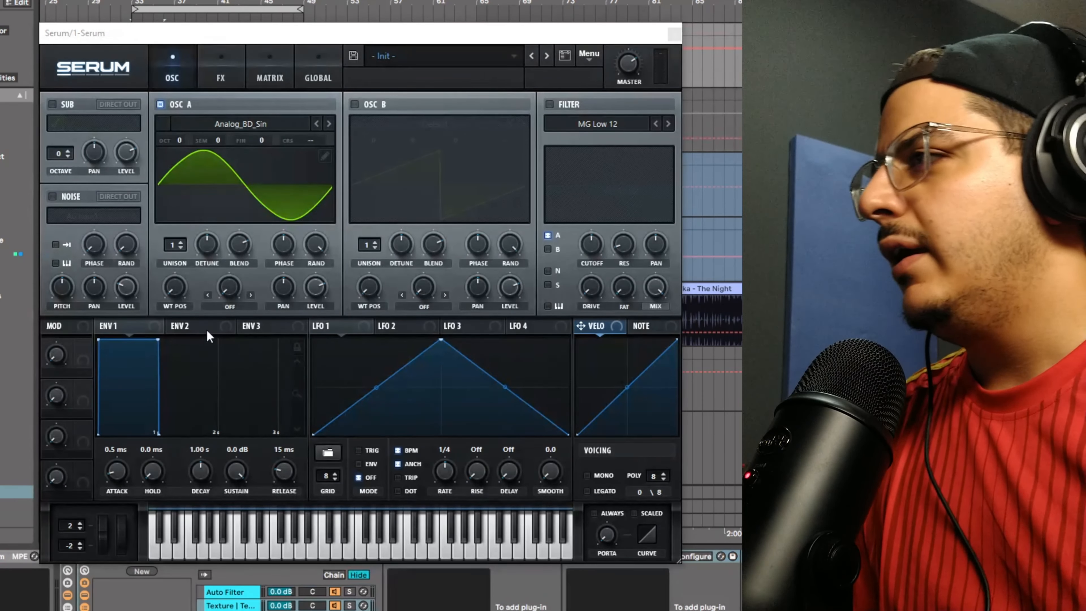
Raise harmonic bins 3 and 4 of oscillator A's waveform in the wavetable editor
click(325, 157)
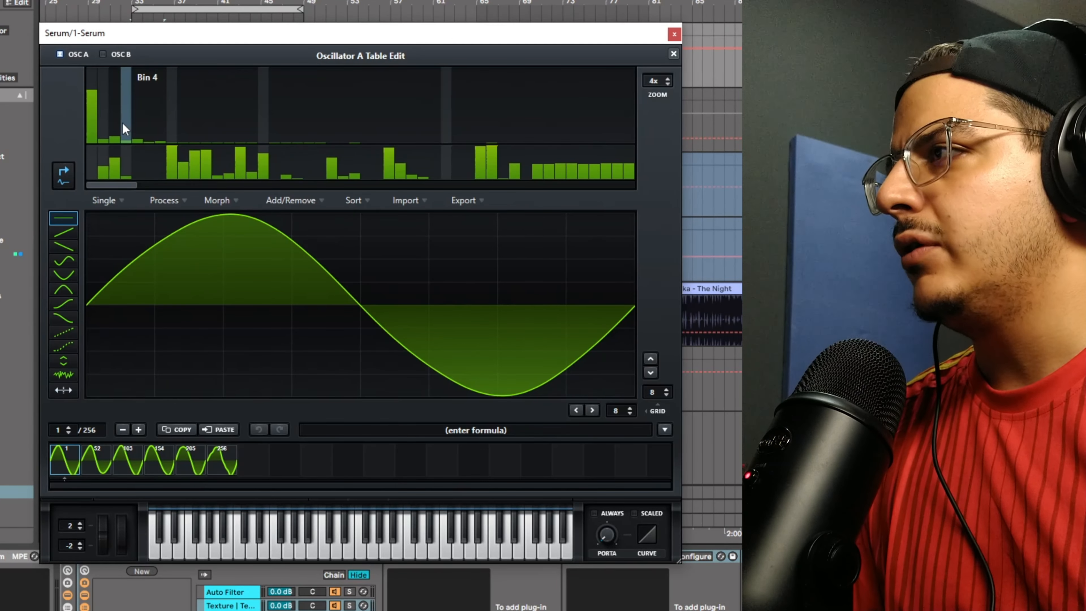
drag(118, 124, 137, 115)
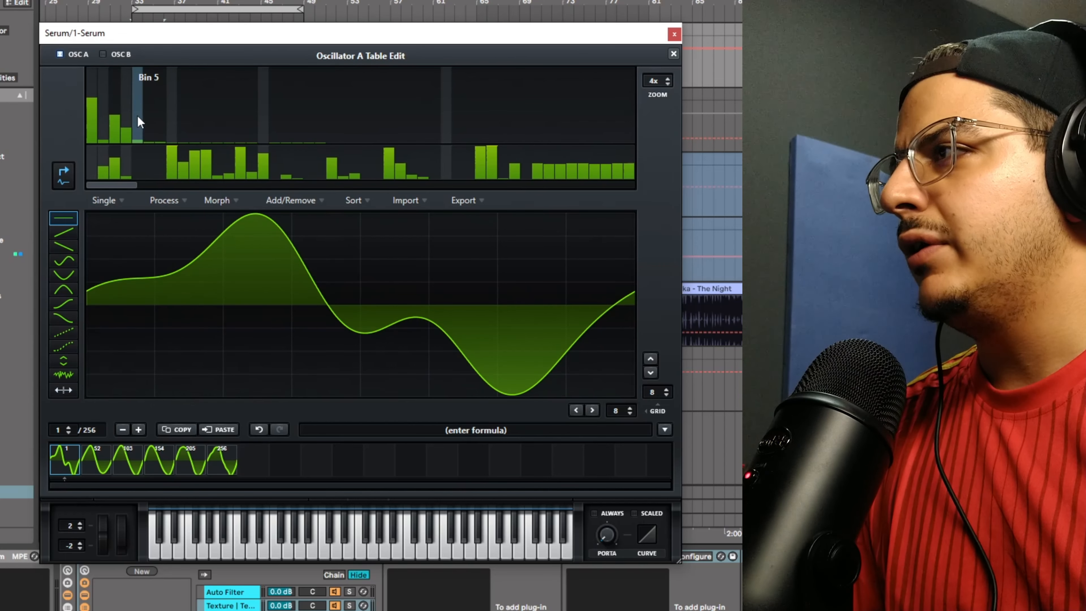
click(673, 54)
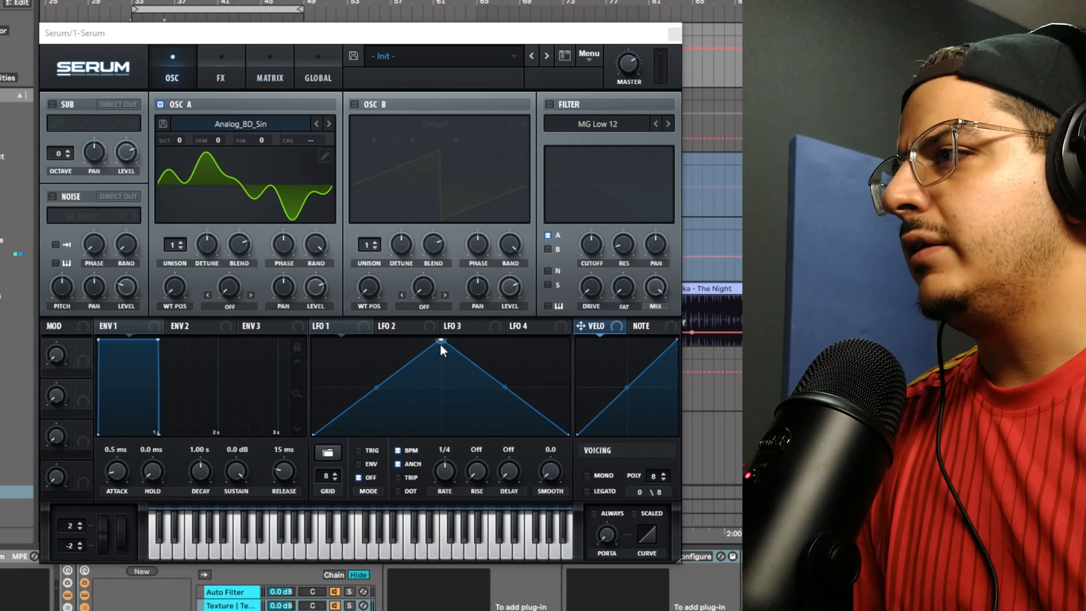
Enable the MG Low 12 filter and modulate its cutoff with LFO 1, shaped as a quick rise into a flat top
drag(441, 341, 327, 332)
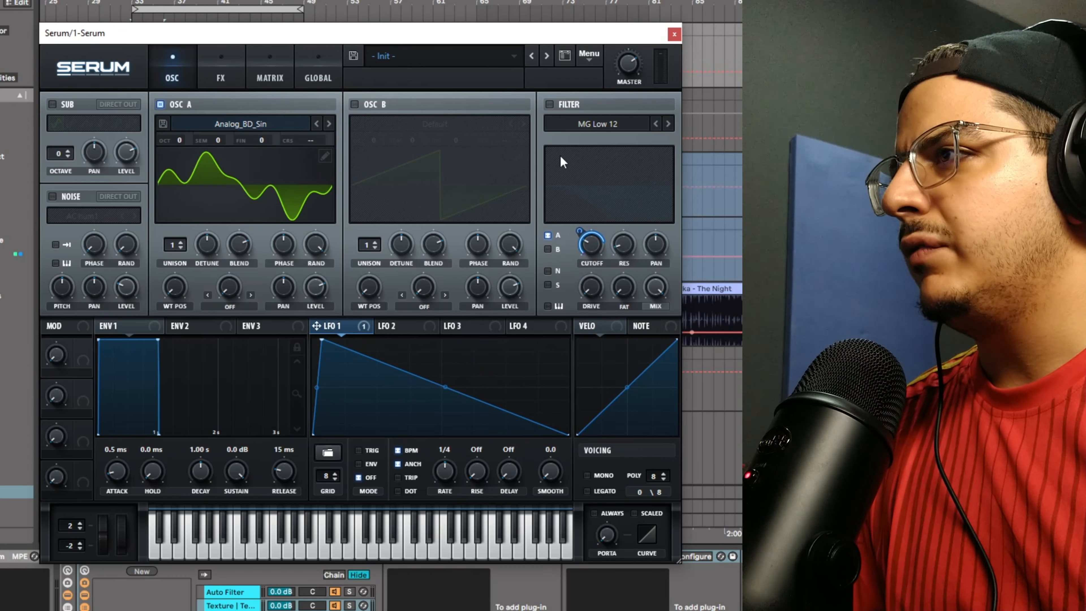
click(550, 105)
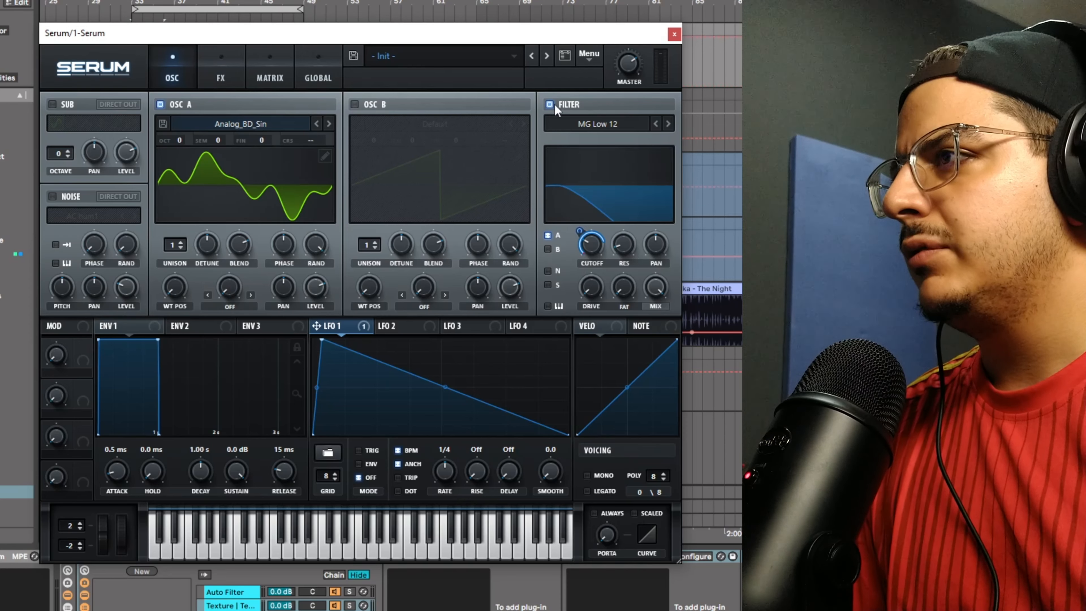
drag(477, 394, 544, 311)
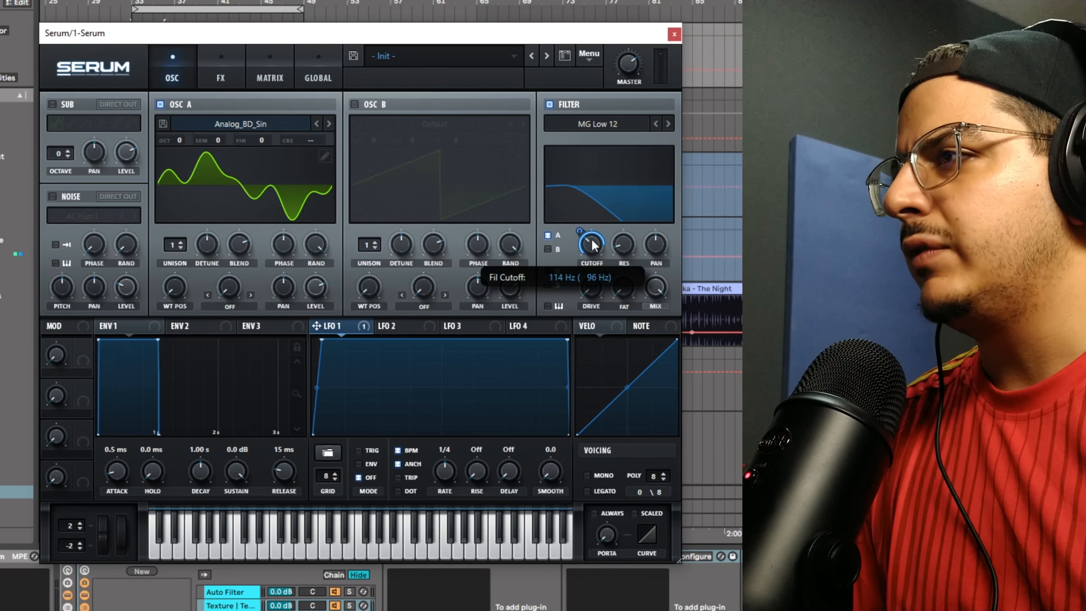
click(24, 63)
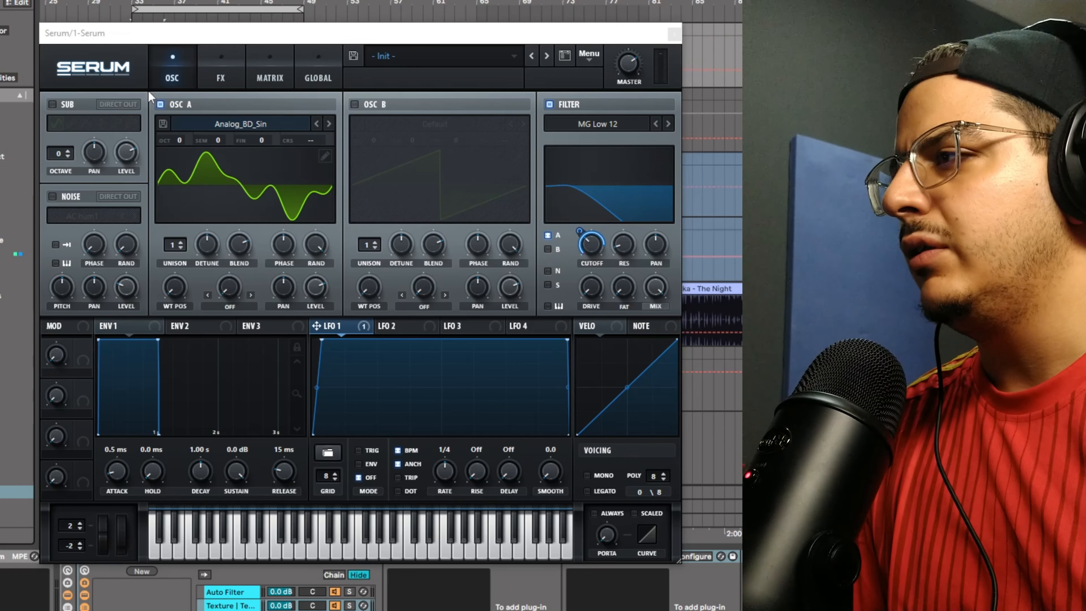
Set envelope 1's attack to 34 ms and, while playing the loop, set LFO 1 to Trig mode with a rate of one bar
drag(117, 471, 118, 467)
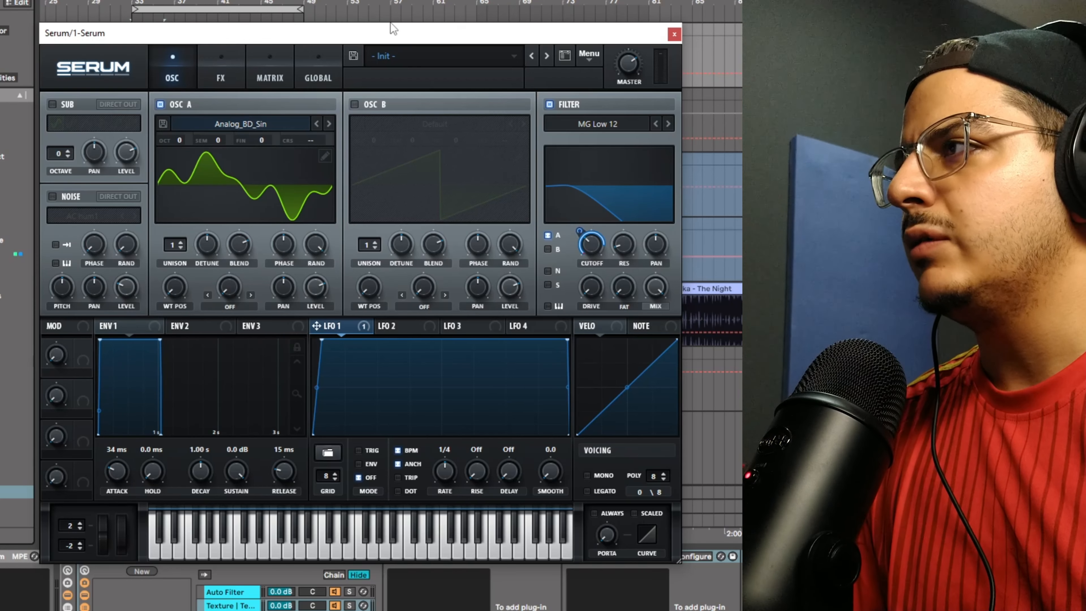
click(276, 7)
key(space)
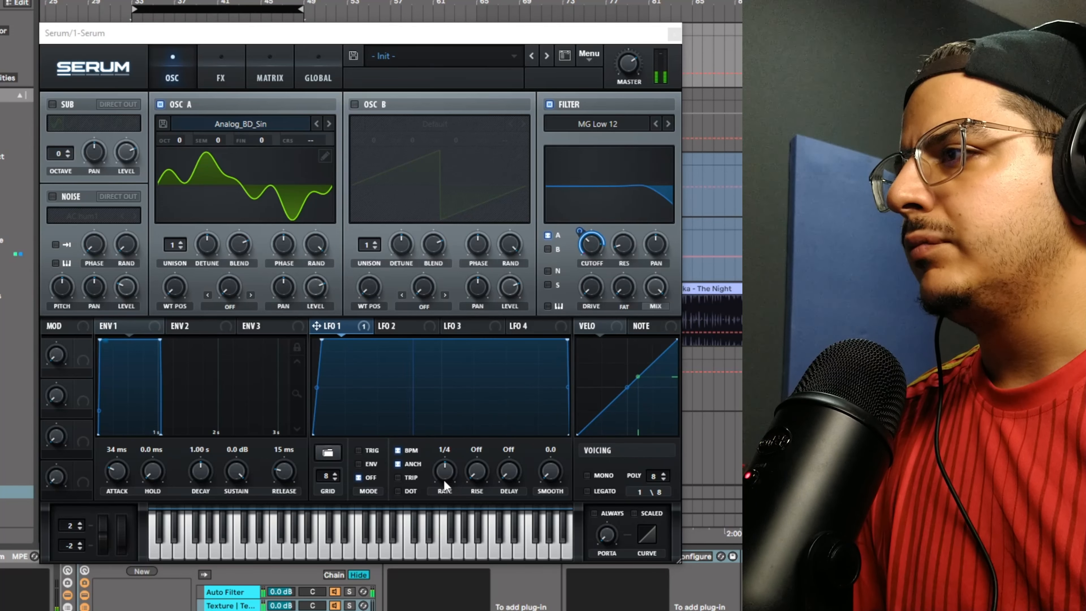
click(358, 449)
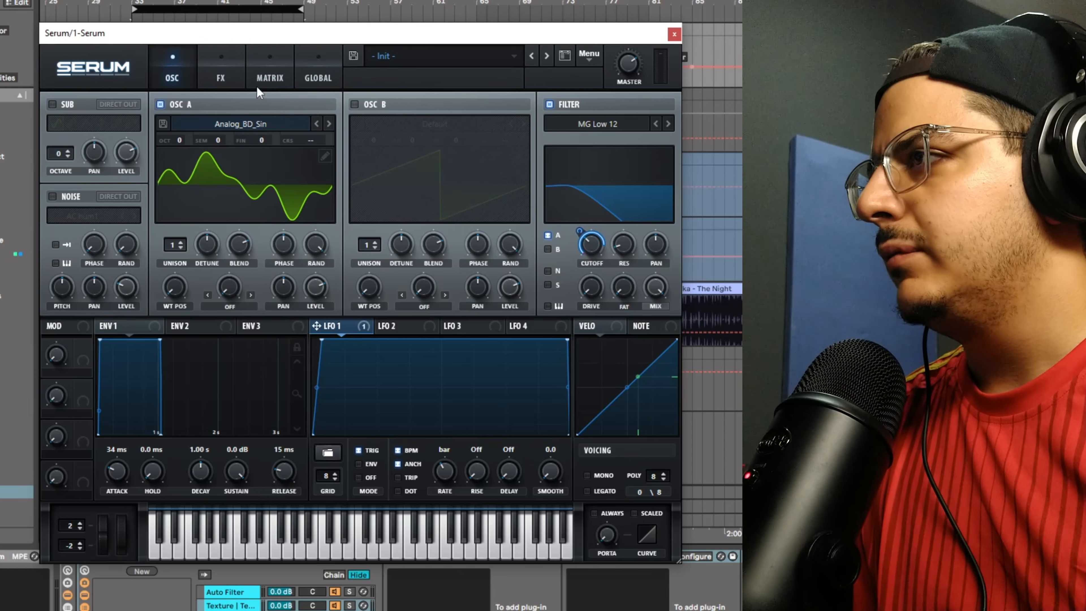
Enable Serum's Distortion effect in Tube mode with an increased drive, and close the instrument window
click(233, 75)
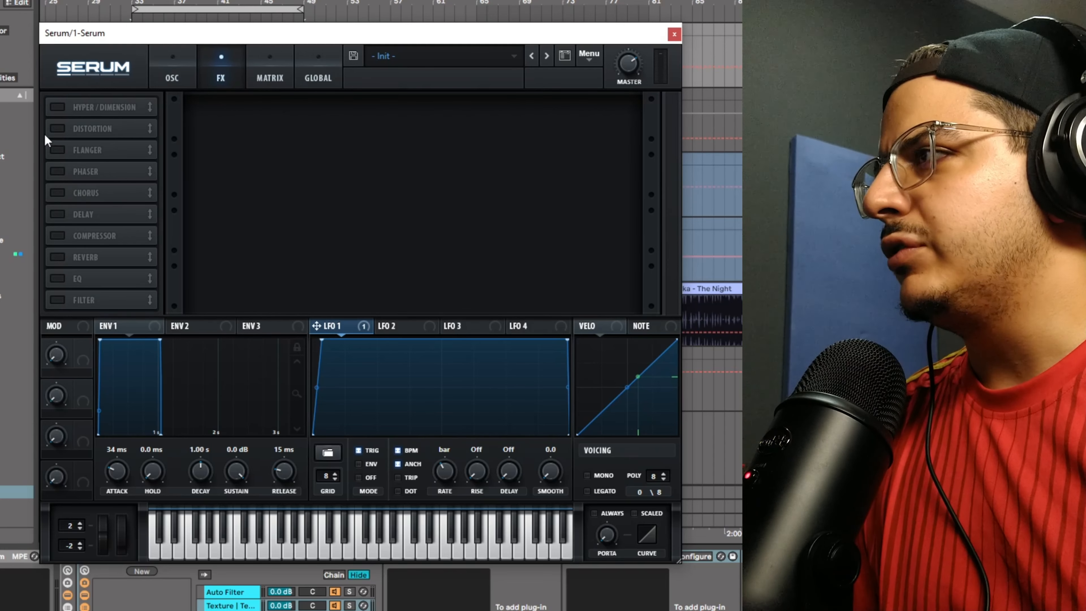
click(56, 129)
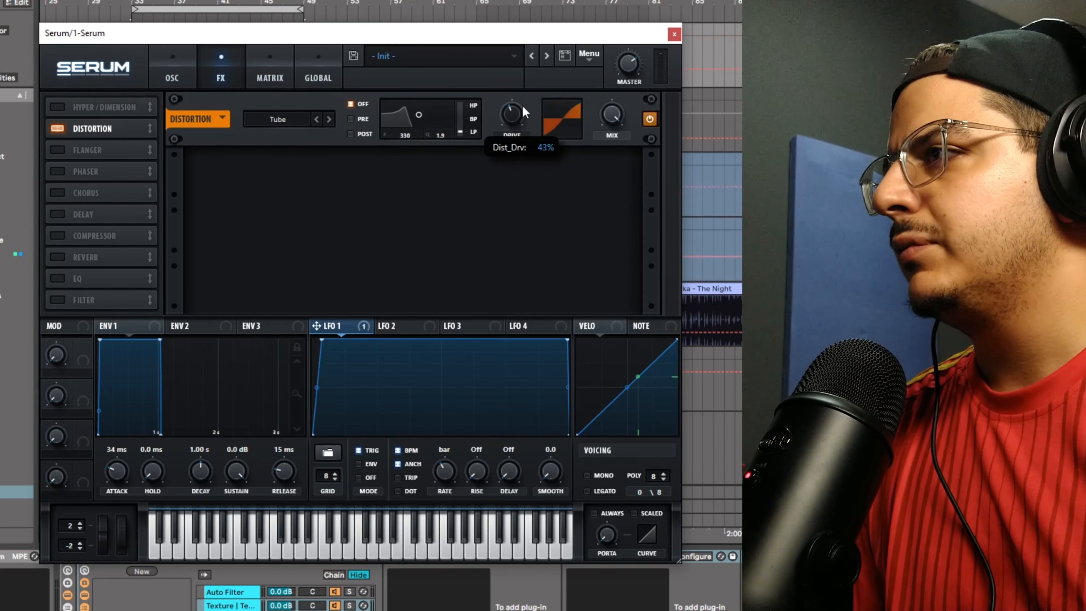
drag(526, 102, 551, 83)
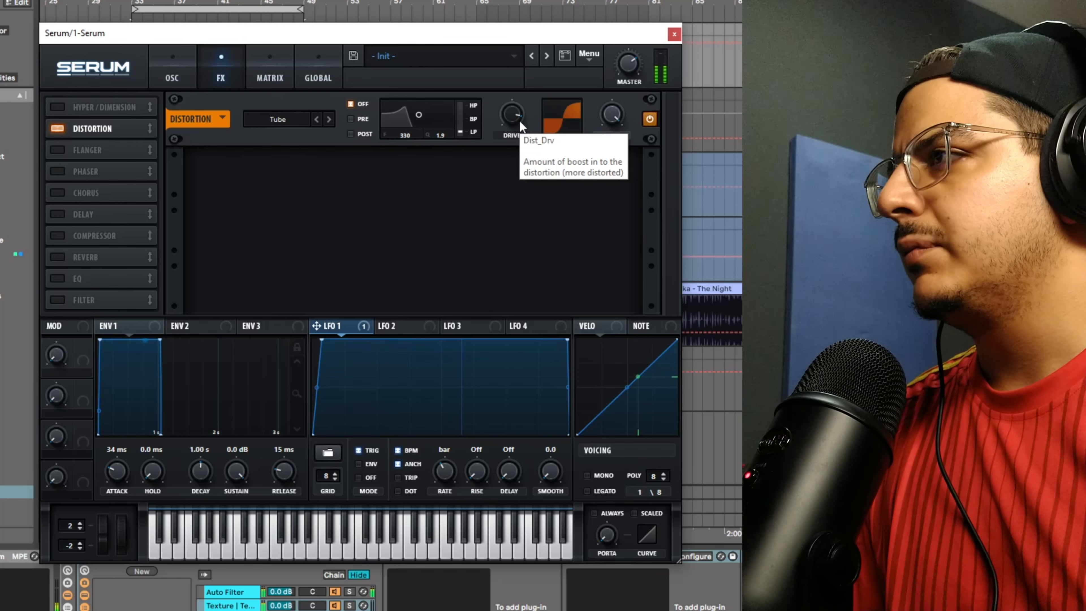
click(674, 35)
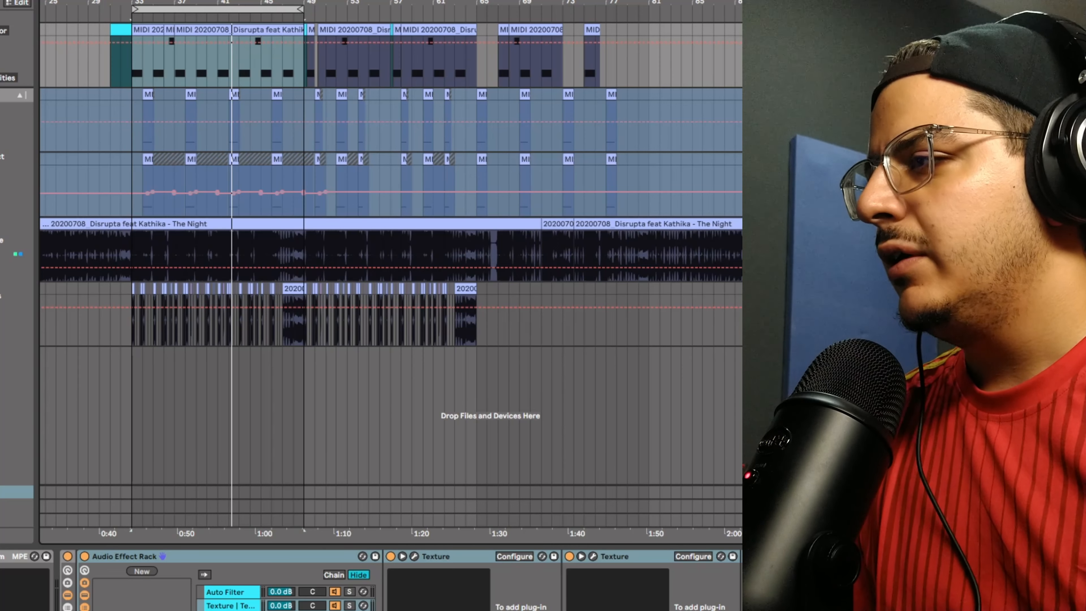
Compare the devices of the Auto Filter chain with those of the Texture chain in the Audio Effect Rack
click(251, 593)
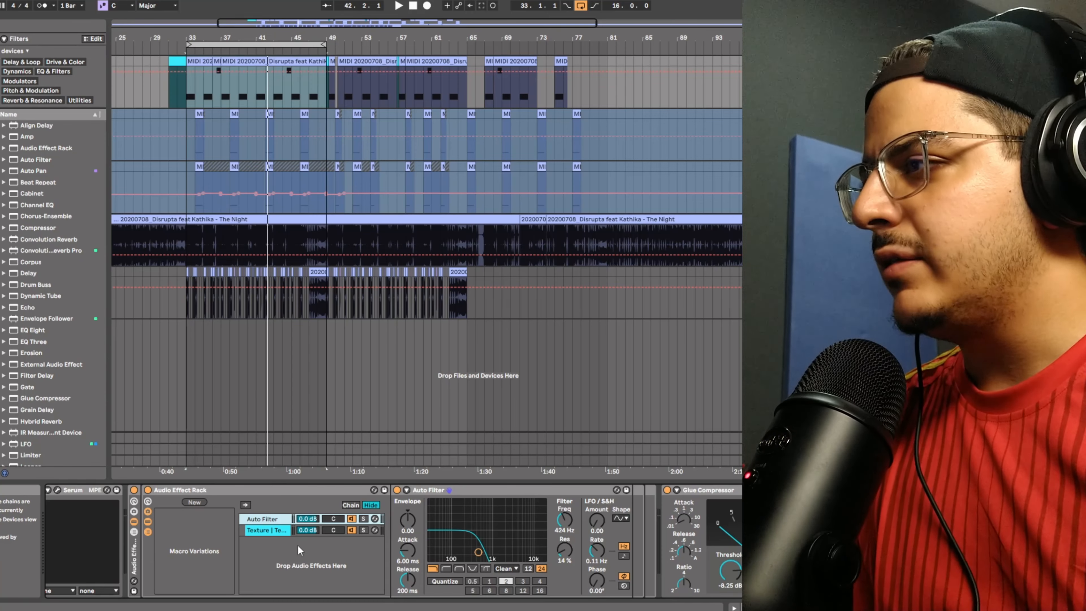
click(275, 530)
click(273, 521)
click(270, 532)
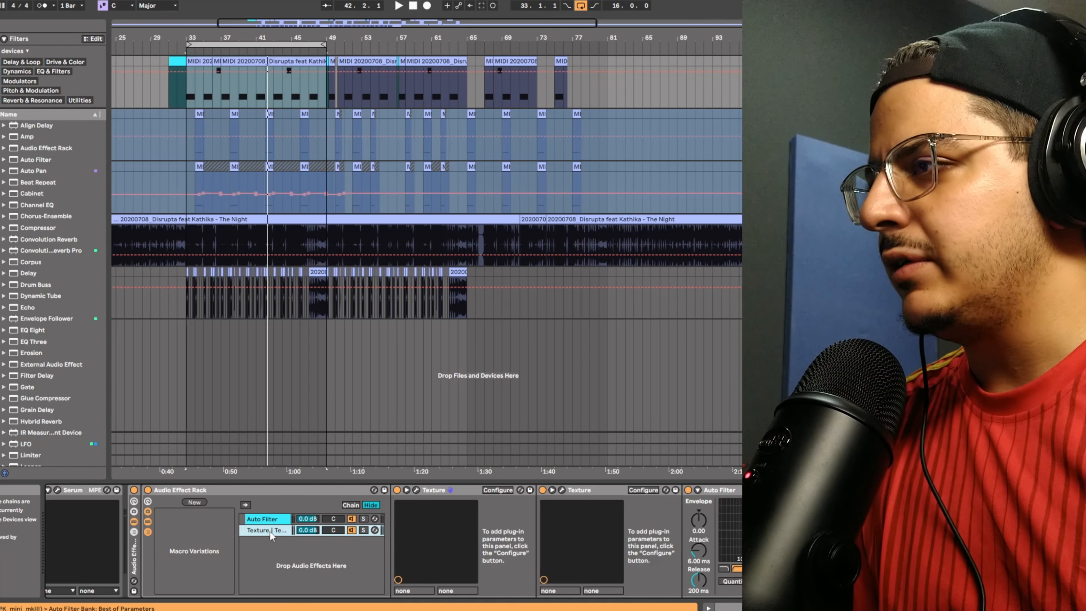
click(271, 523)
click(272, 531)
click(277, 519)
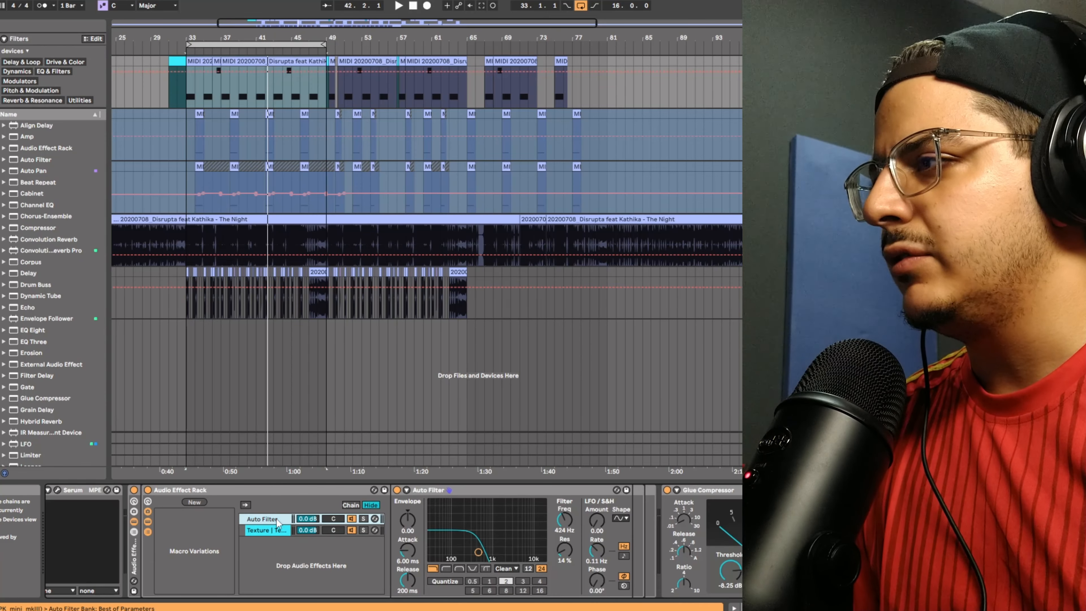
click(274, 530)
click(277, 518)
click(273, 529)
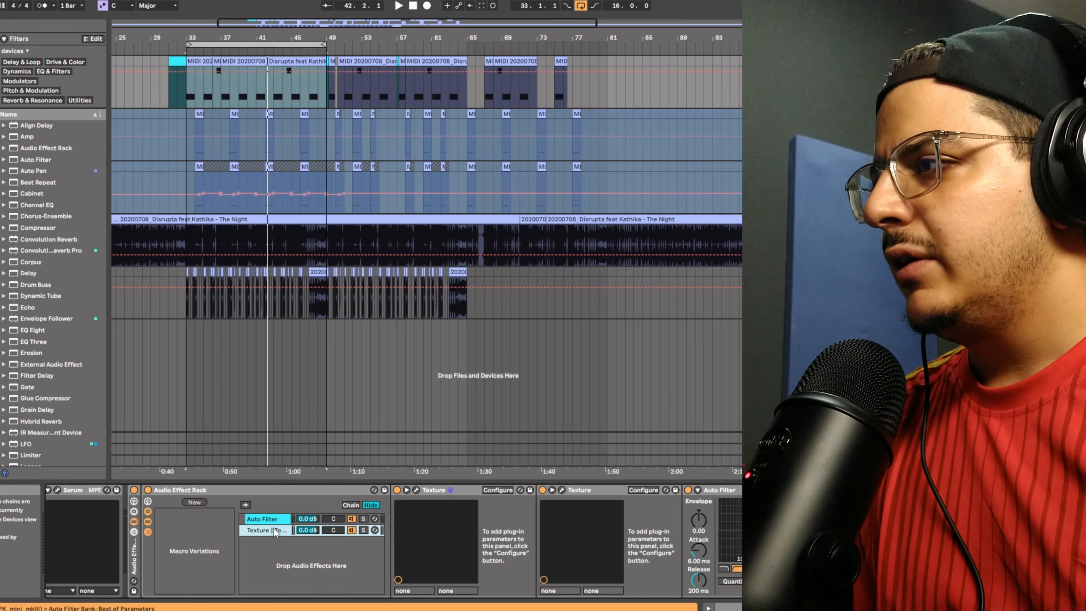
click(275, 519)
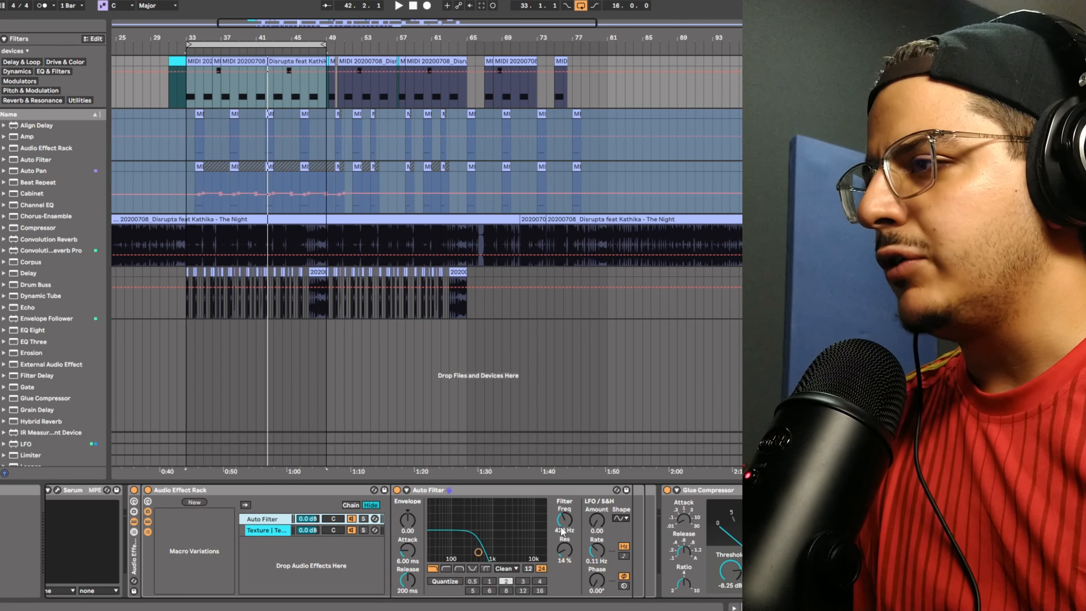
Examine the Texture chain's devices, from the two Texture plug-ins through the Auto Filter to the Utility
click(285, 533)
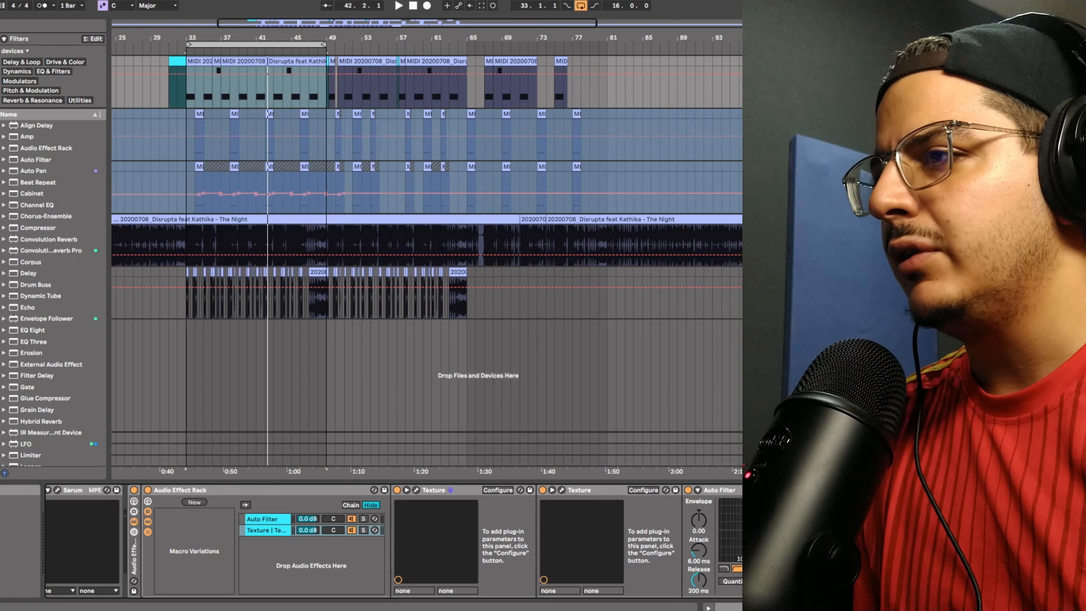
scroll(393, 541, right, 5)
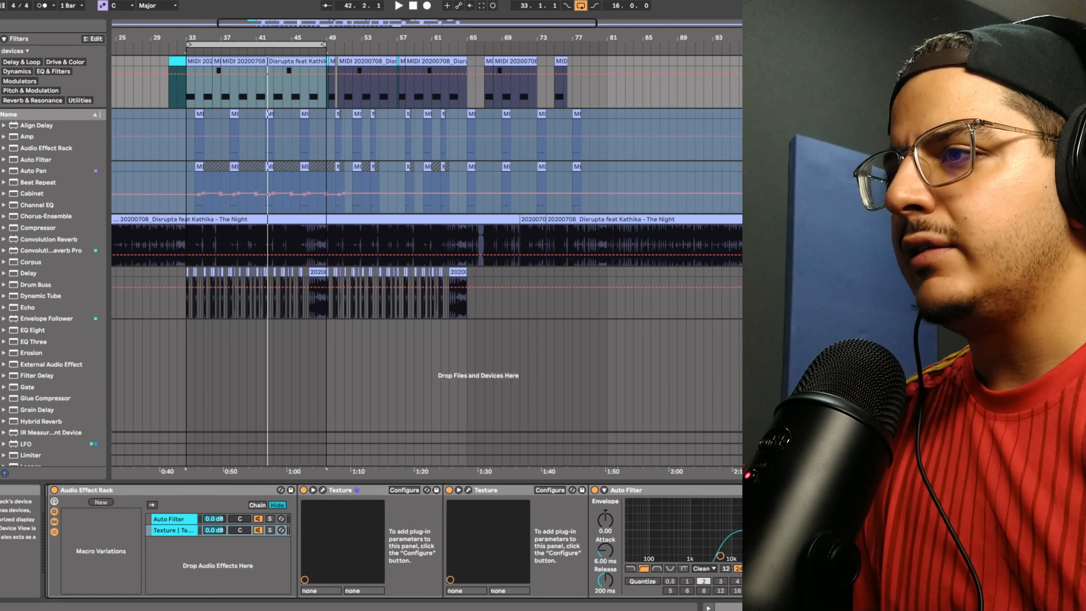
scroll(393, 541, right, 2)
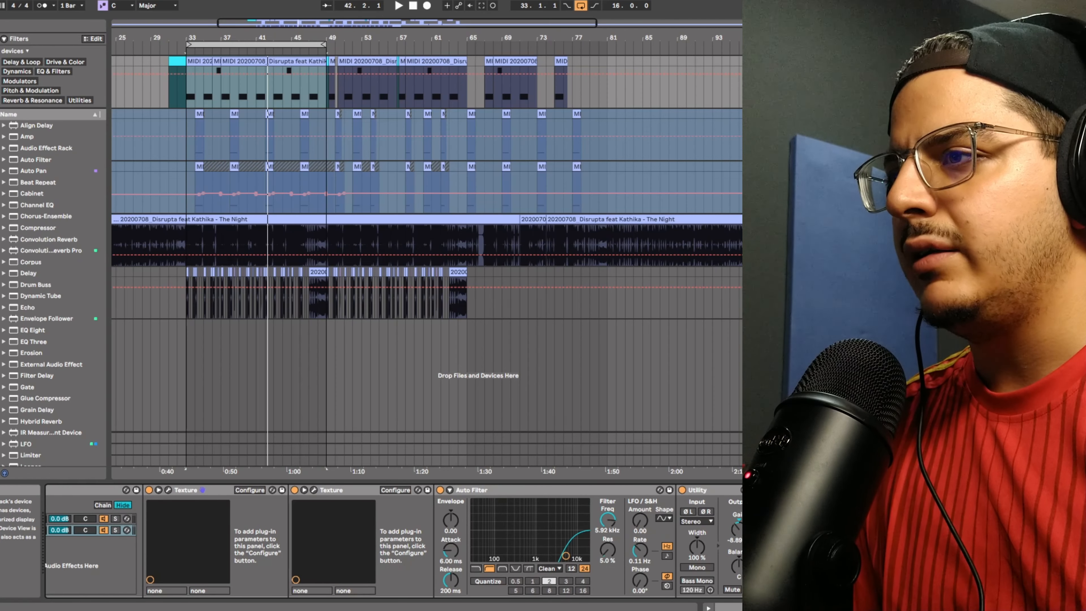
Open the first Texture plug-in (Ride Noise 1), set its gate threshold to -24.9 dB and its mix to 97 Dry during playback
scroll(394, 540, left, 7)
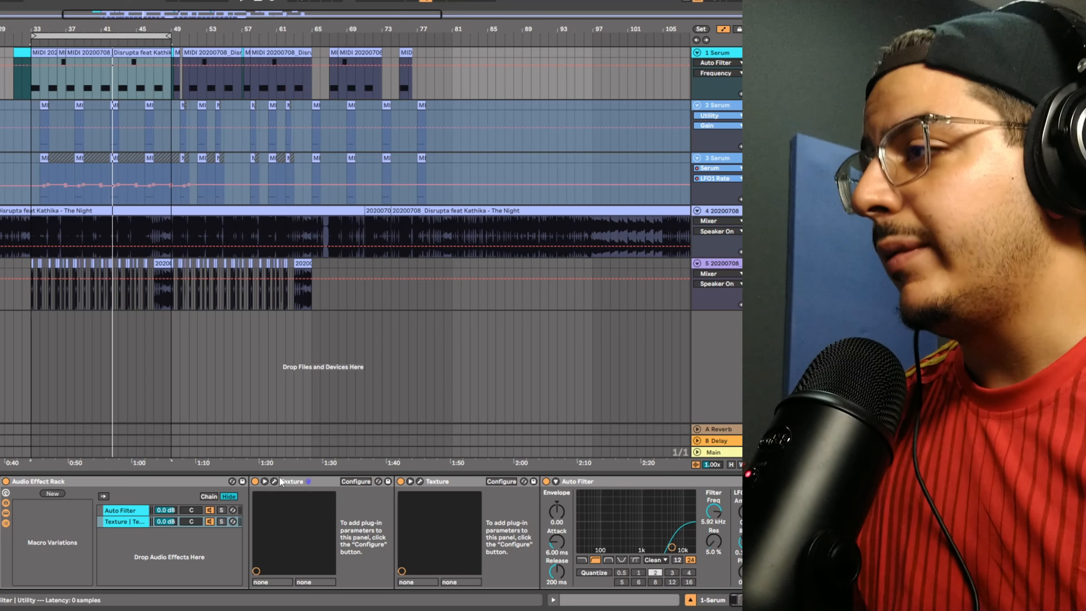
click(272, 483)
click(273, 482)
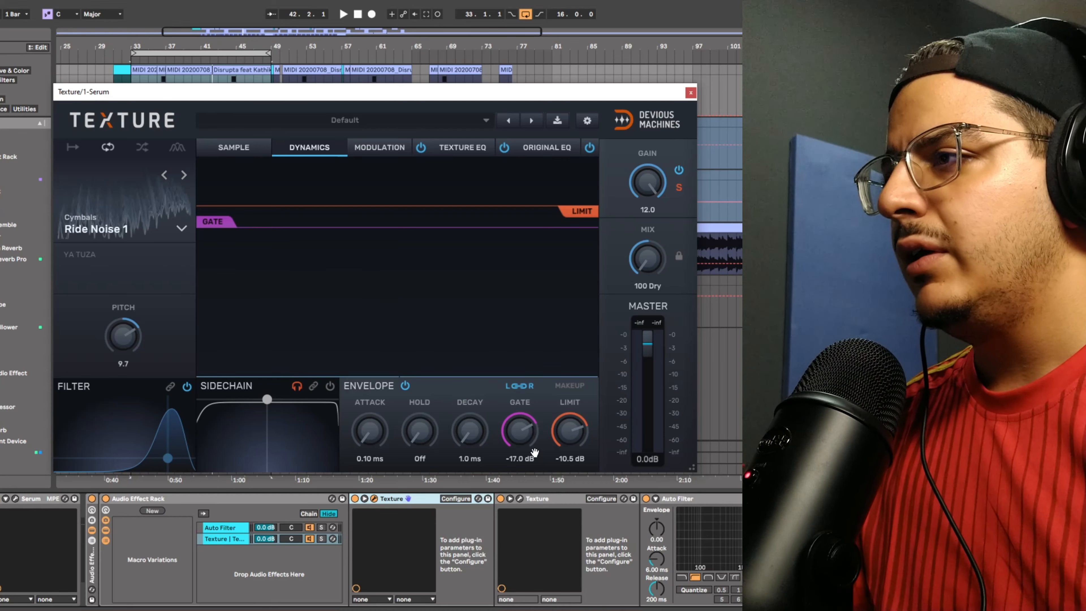
mouse_move(527, 437)
mouse_down()
mouse_move(527, 418)
mouse_move(522, 447)
mouse_up()
key(space)
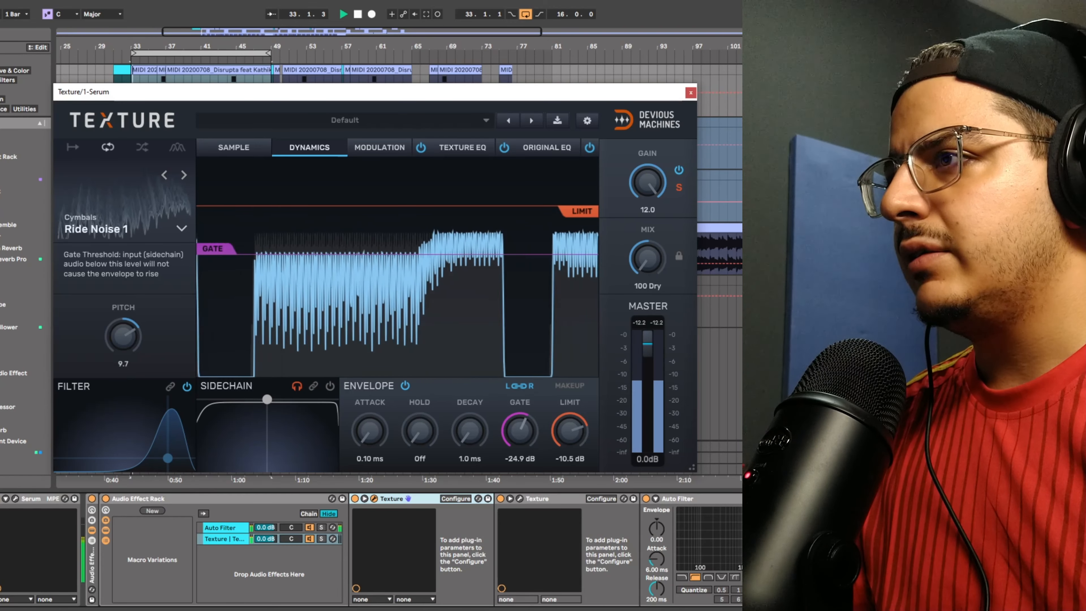
drag(648, 260, 647, 257)
key(space)
key(space)
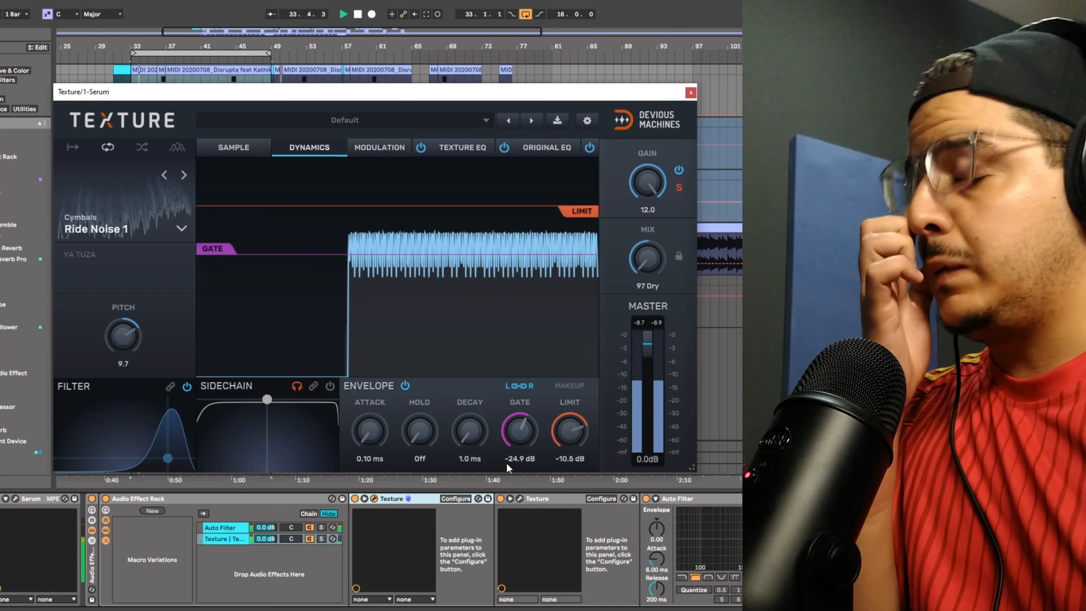
Fine-tune the Ride Noise 1 Texture's gate threshold to -21.8 dB while replaying the loop, and close the plug-in window
mouse_move(522, 450)
mouse_down()
mouse_move(522, 460)
mouse_move(520, 436)
mouse_up()
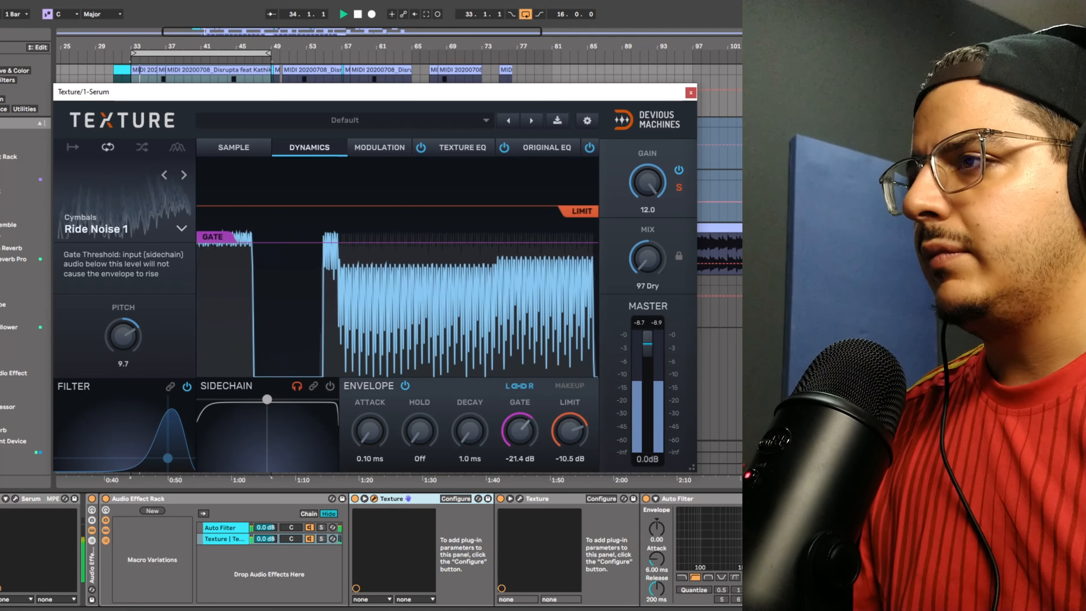
key(space)
key(space)
key(space)
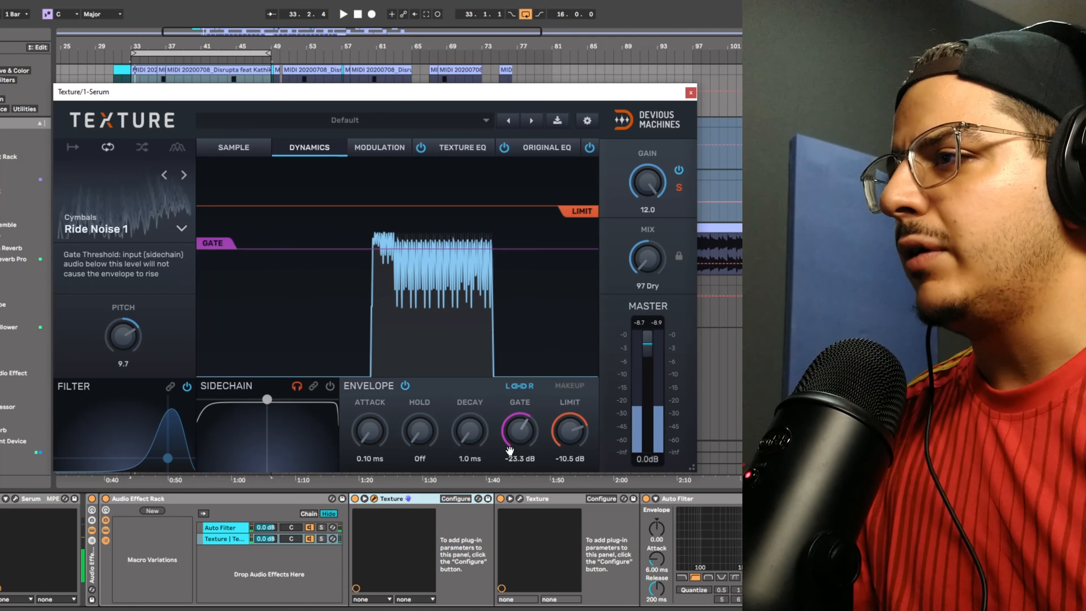
mouse_move(508, 449)
mouse_down()
mouse_move(508, 434)
mouse_move(520, 438)
mouse_up()
key(space)
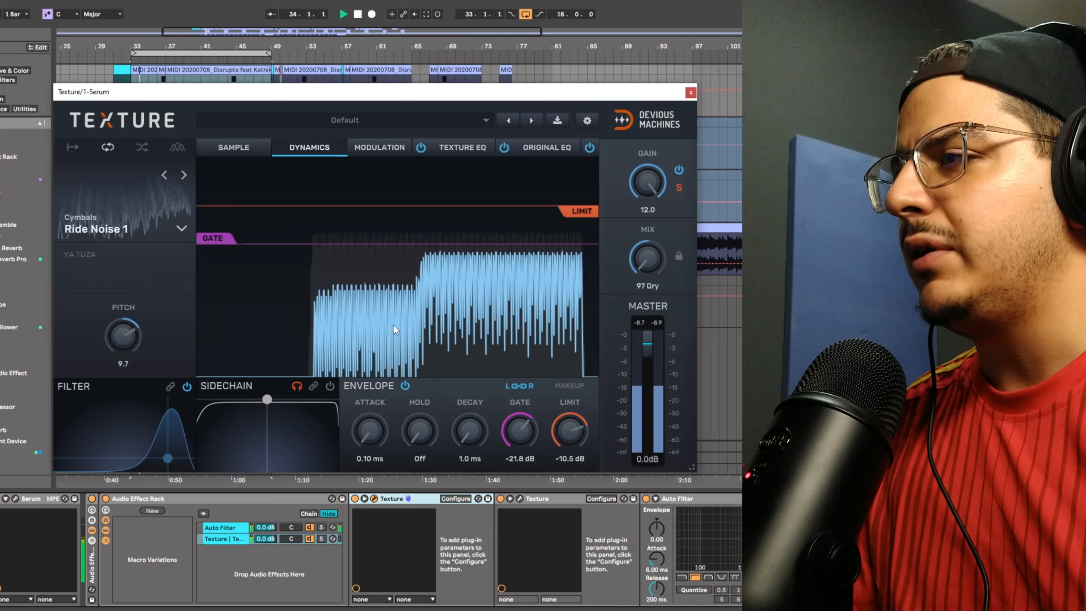
click(690, 93)
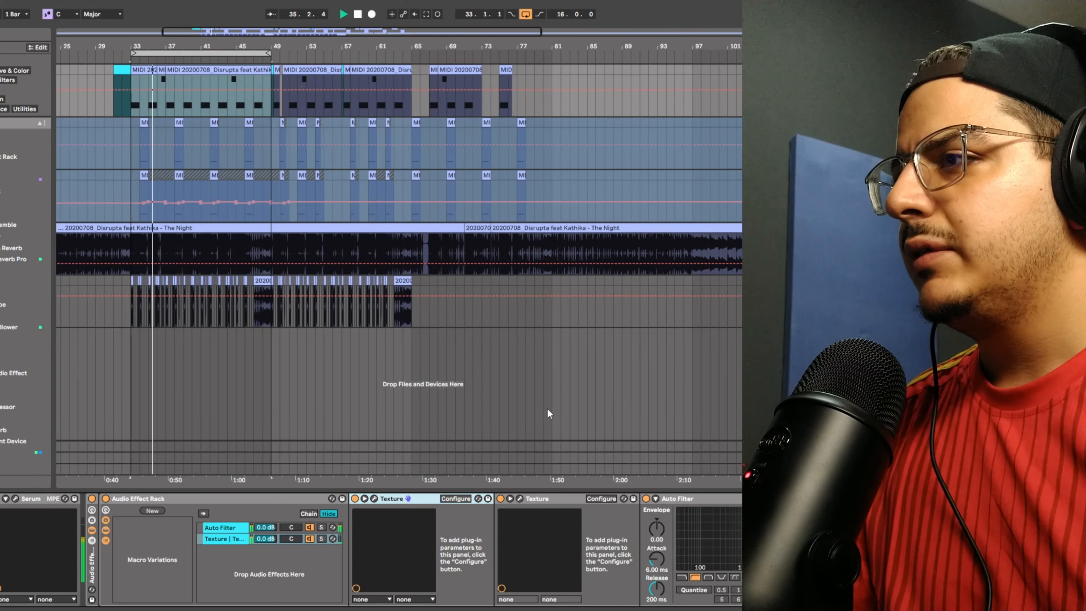
Set the gate threshold of the second Texture plug-in (Digital White Noise) to -20.5 dB and close its window
click(520, 499)
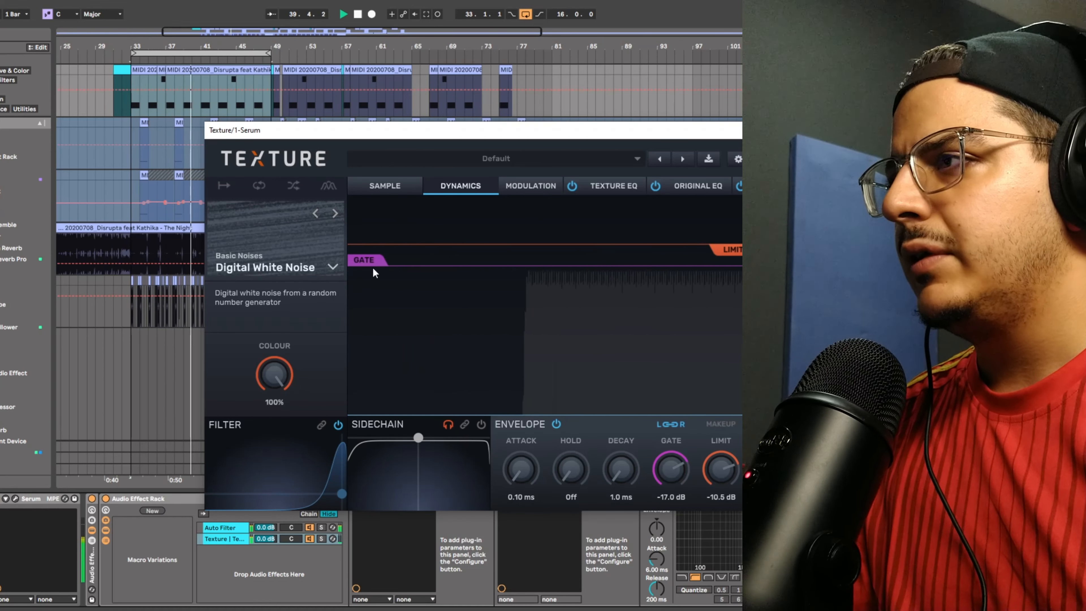
drag(374, 264, 364, 275)
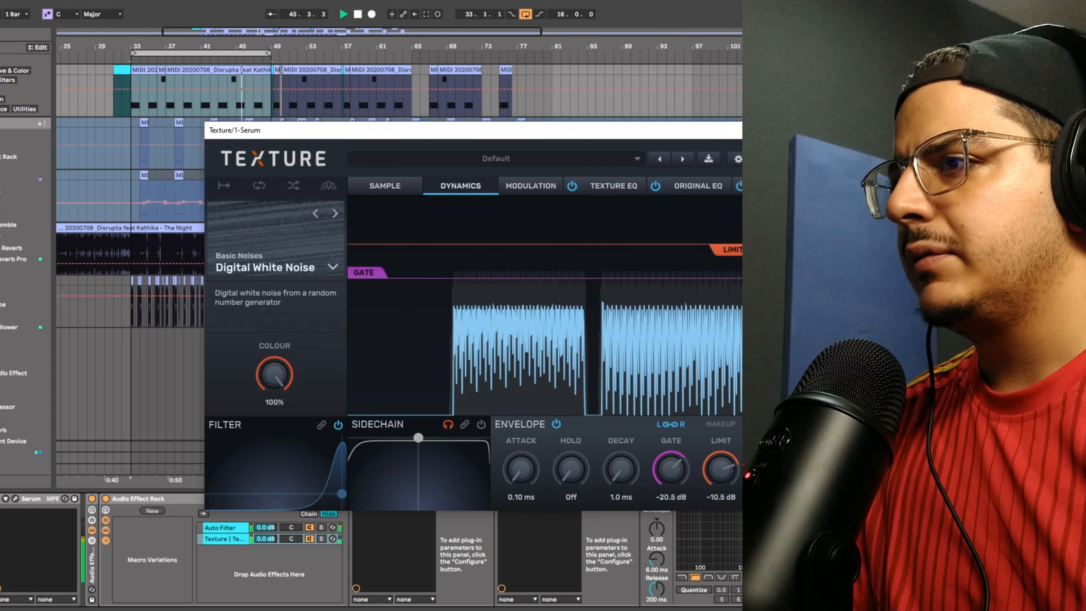
click(910, 130)
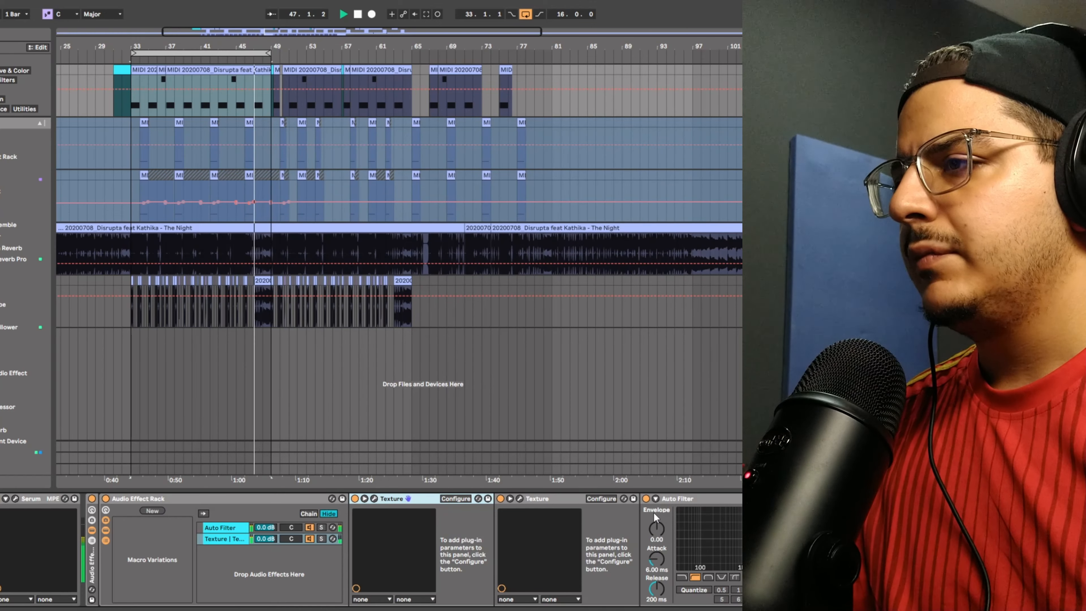
Compare the Texture chain's sound with its Auto Filter bypassed and re-enabled
scroll(720, 603, right, 5)
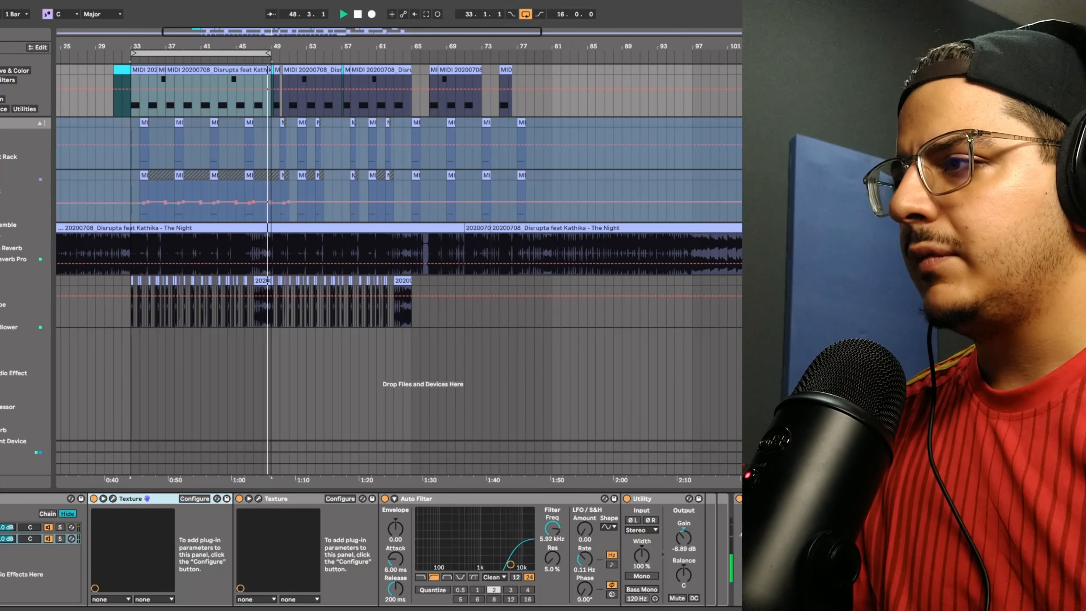
click(385, 498)
click(385, 499)
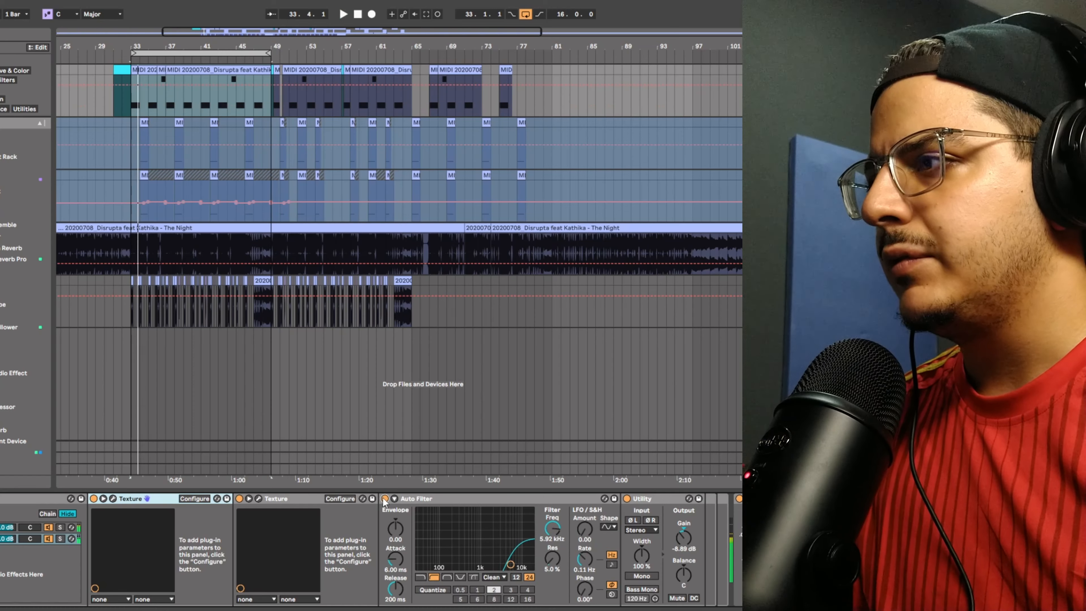
Reopen the Ride Noise 1 Texture, set its mix to 98 Dry while the loop plays, and close it
scroll(406, 526, left, 5)
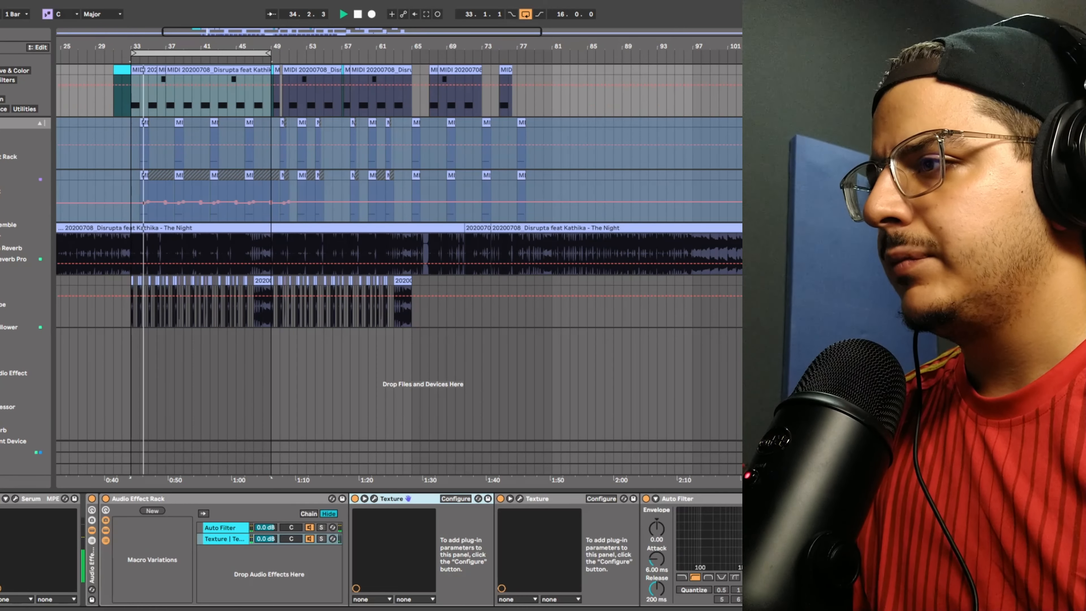
click(374, 498)
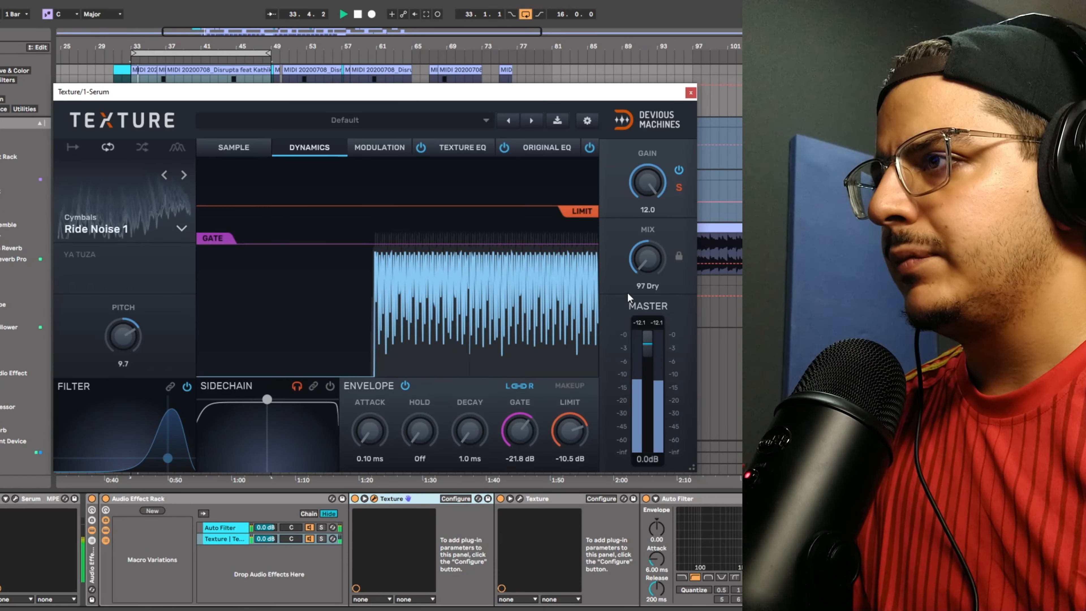
drag(638, 251, 657, 263)
key(space)
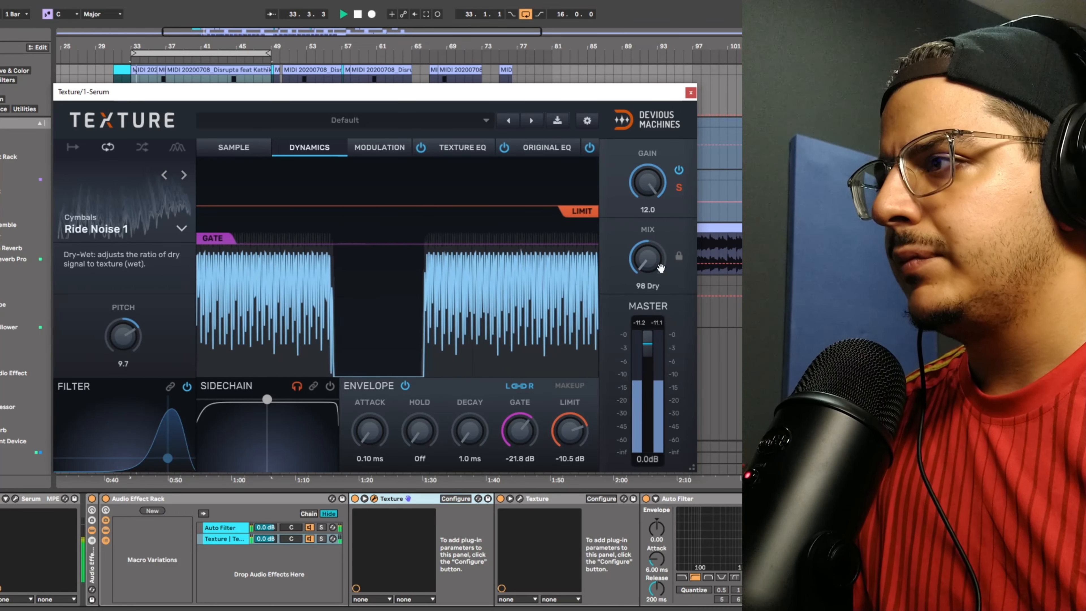
click(690, 93)
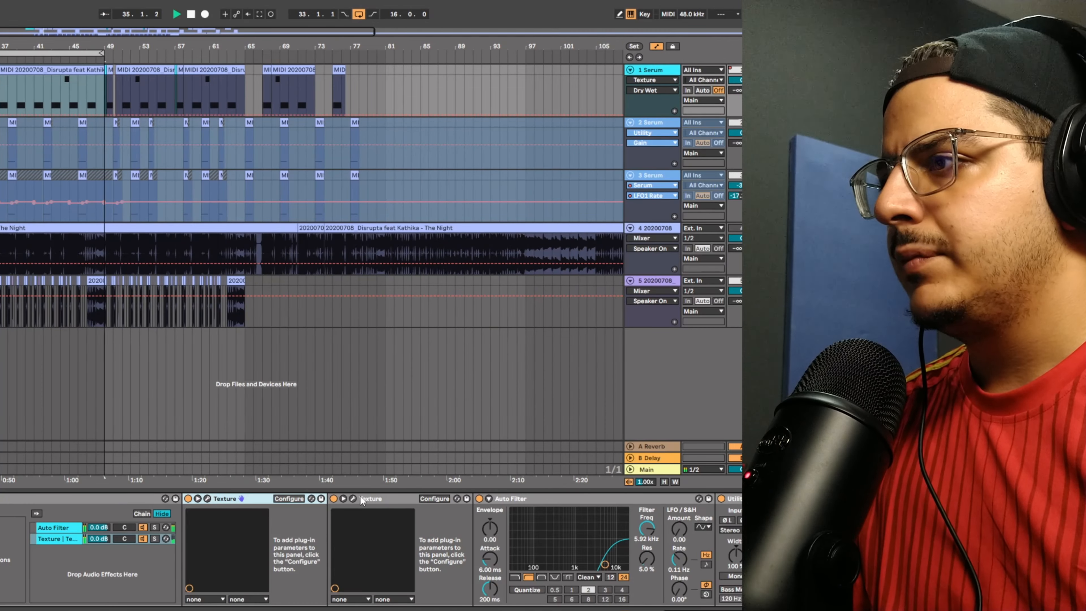
Lower the Digital White Noise Texture's gate threshold to -27.2 dB, audition it, and close the plug-in window
click(354, 499)
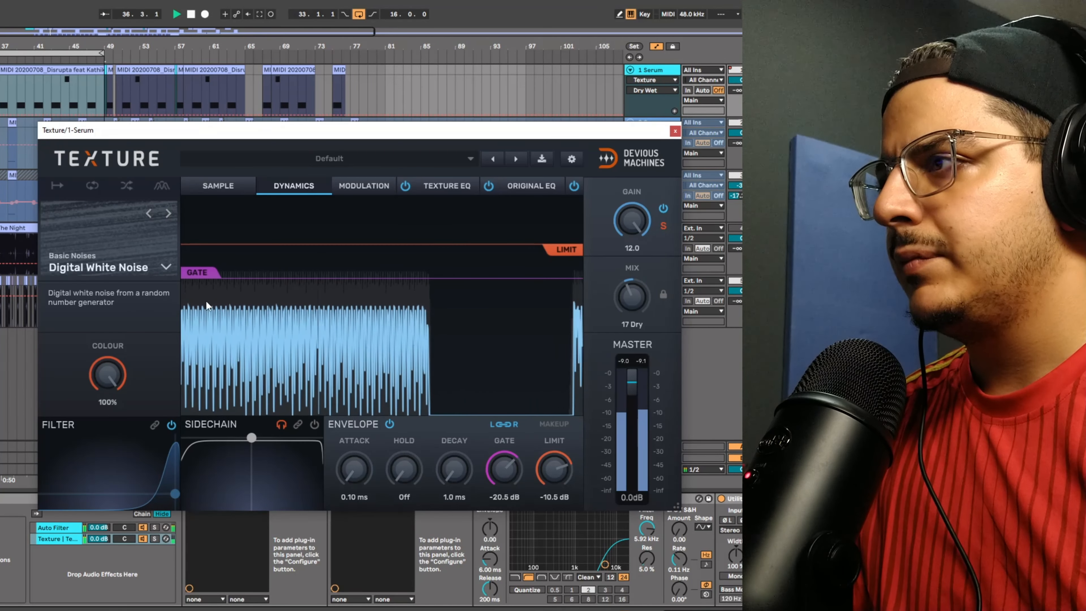
drag(210, 274, 208, 296)
key(space)
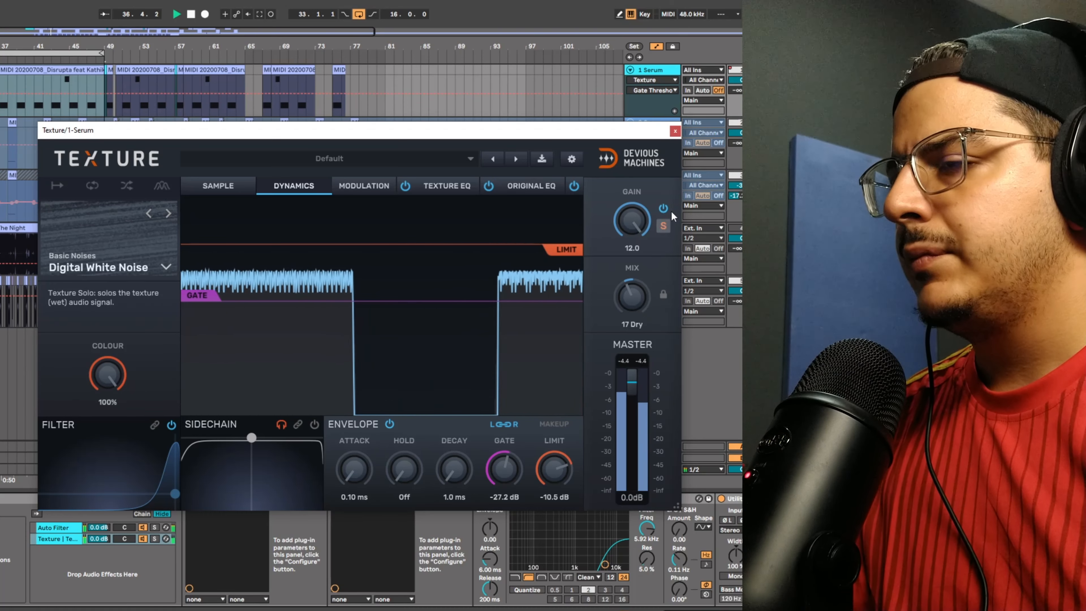
click(674, 131)
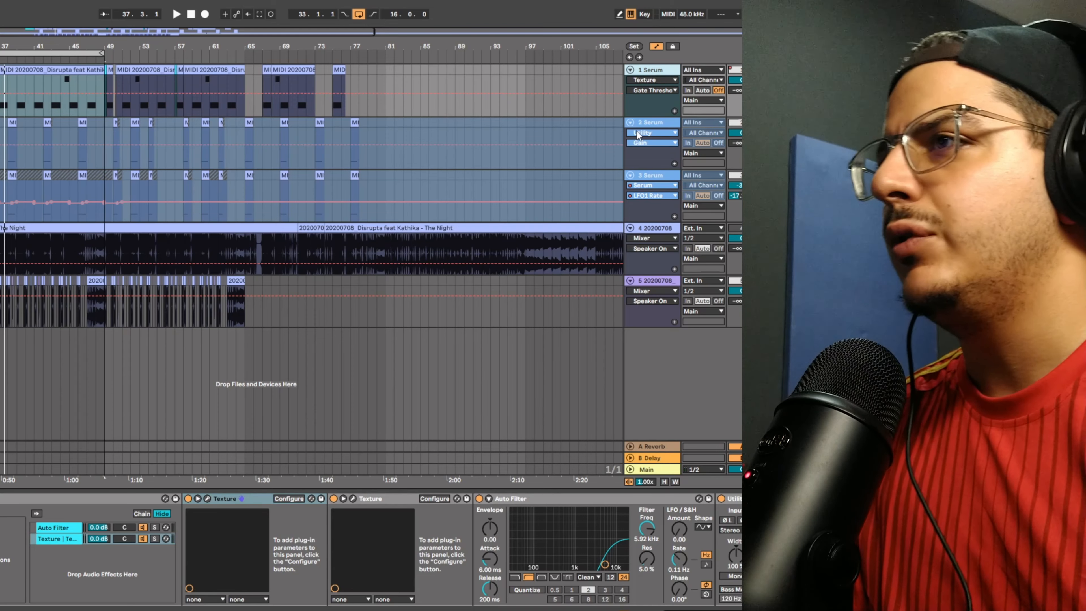
Switch to the 2 Serum and 3 Serum tracks and audition their first MIDI clips in the loop
click(652, 123)
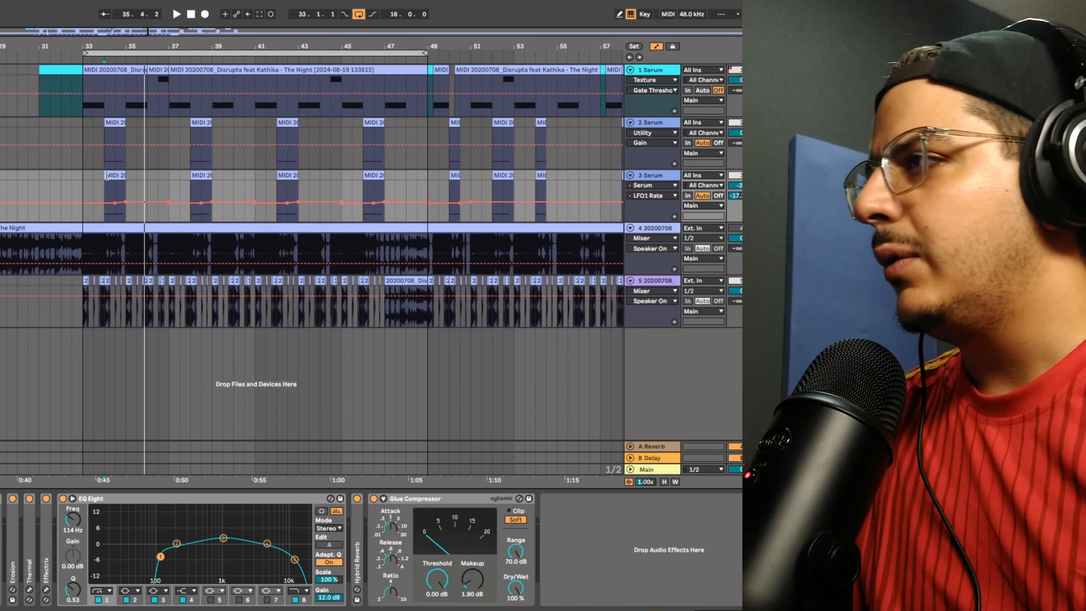
click(107, 175)
key(space)
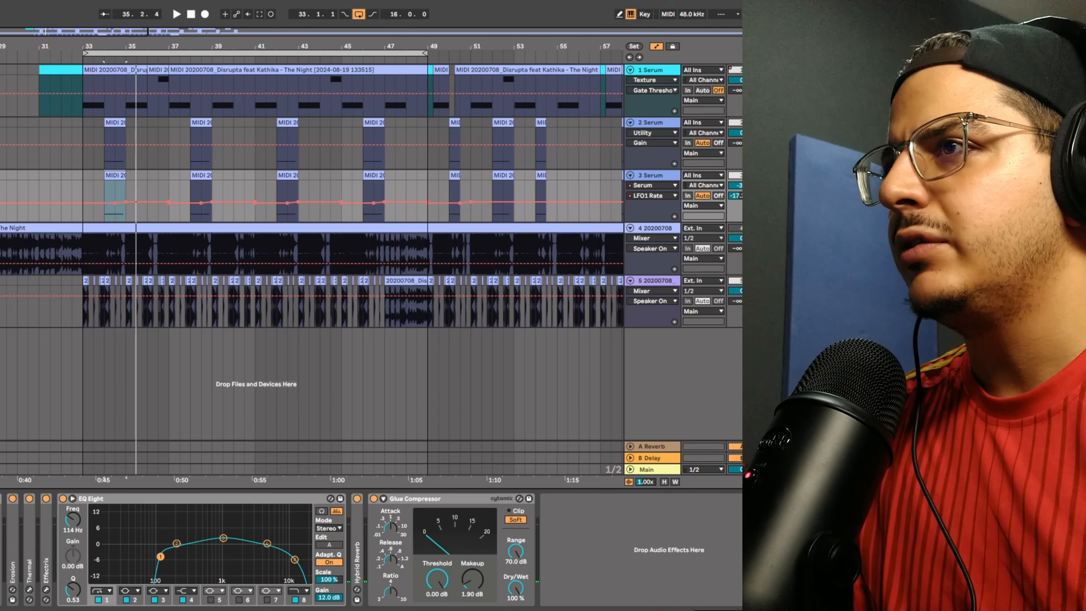
click(193, 174)
click(110, 122)
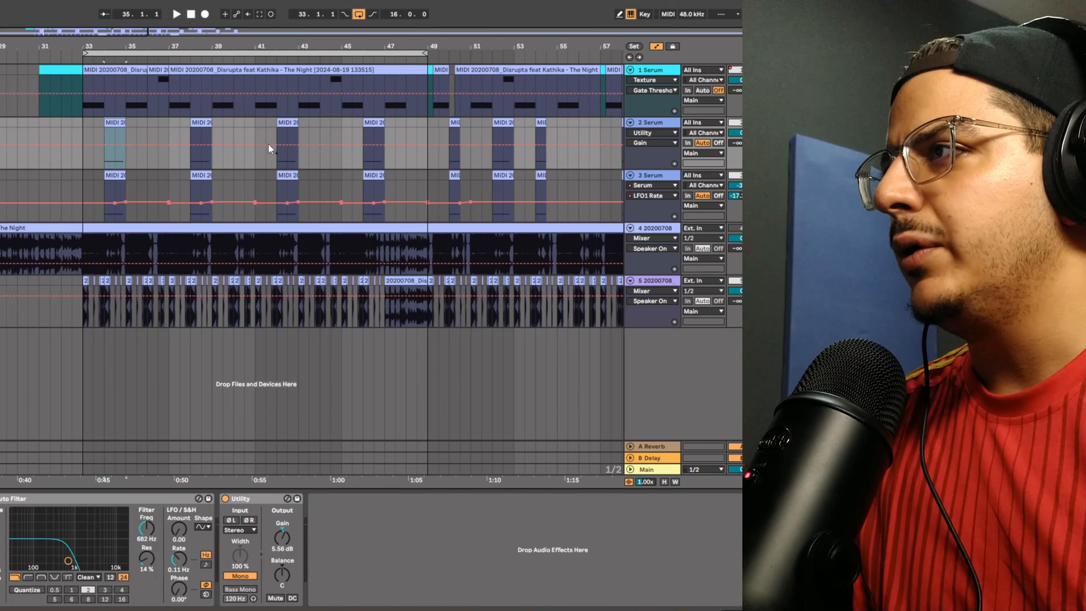
key(space)
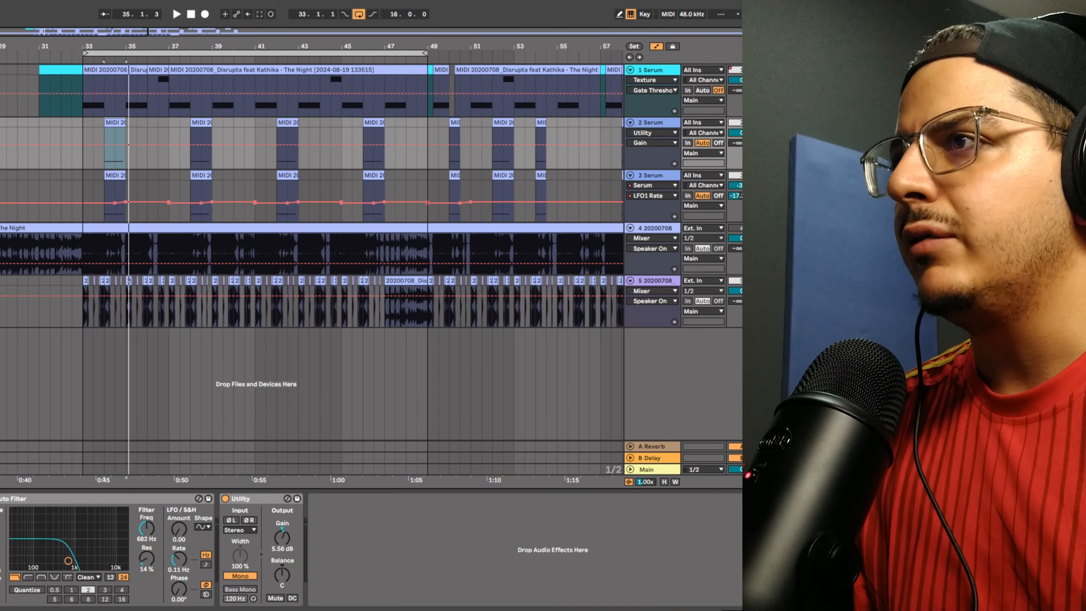
Bypass the Auto Filter between Serum and the mono Utility, and play the bass layer without it
click(667, 176)
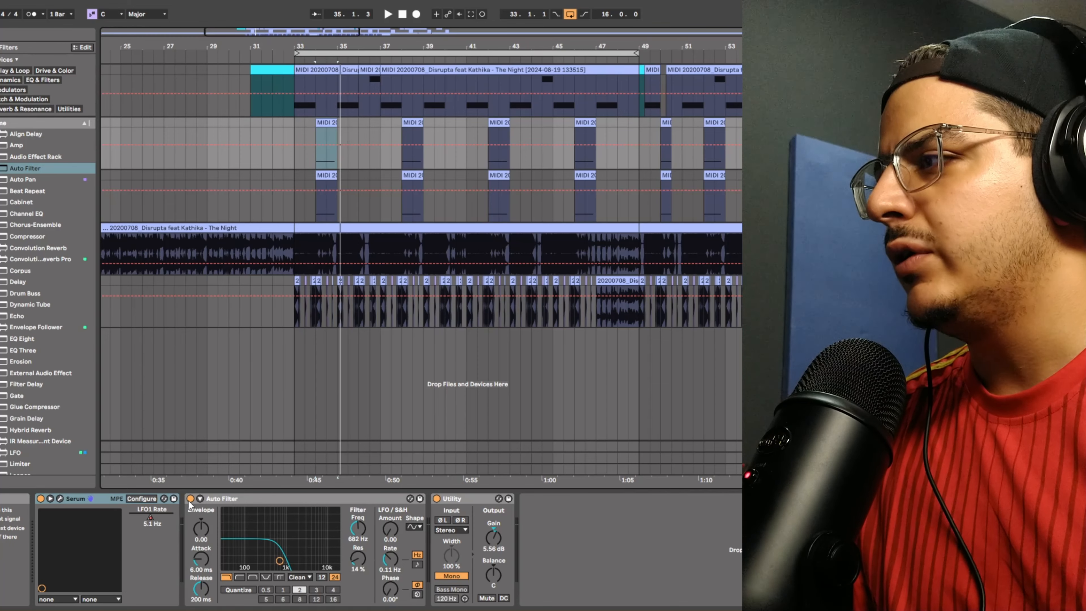
click(191, 498)
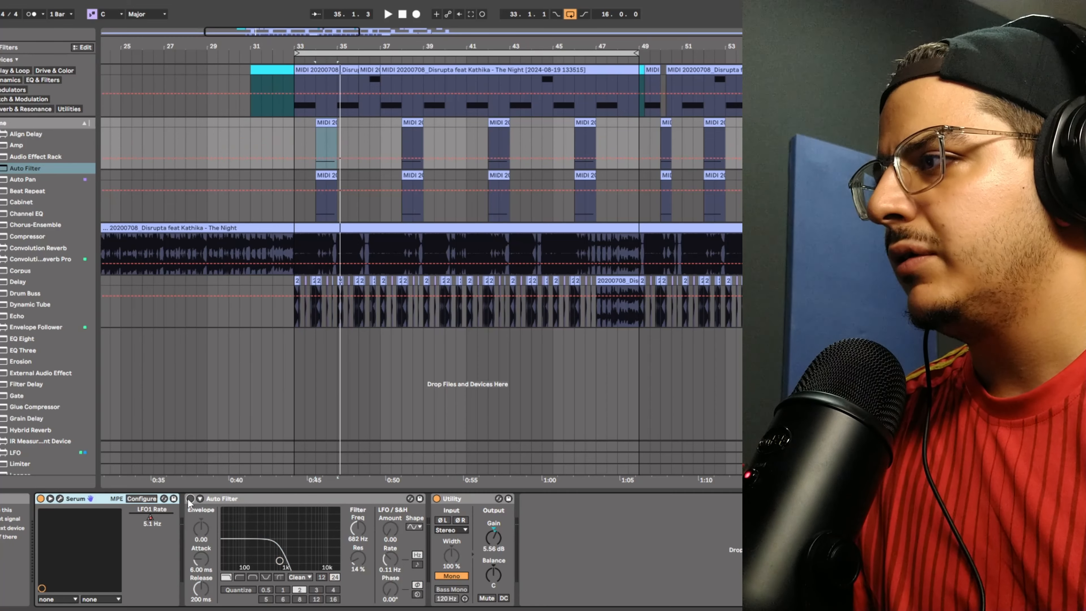
key(space)
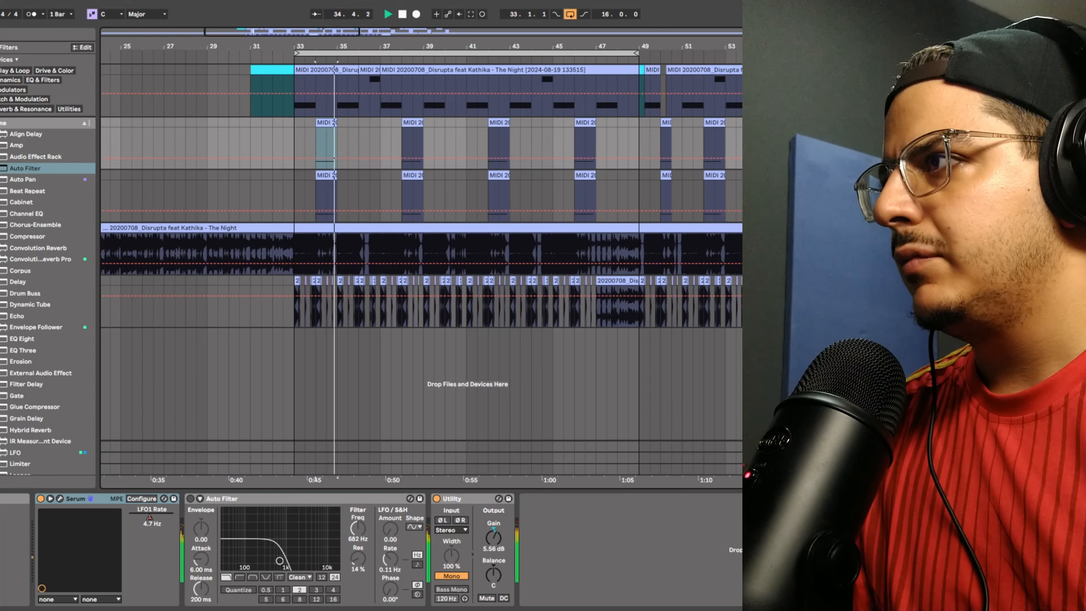
key(space)
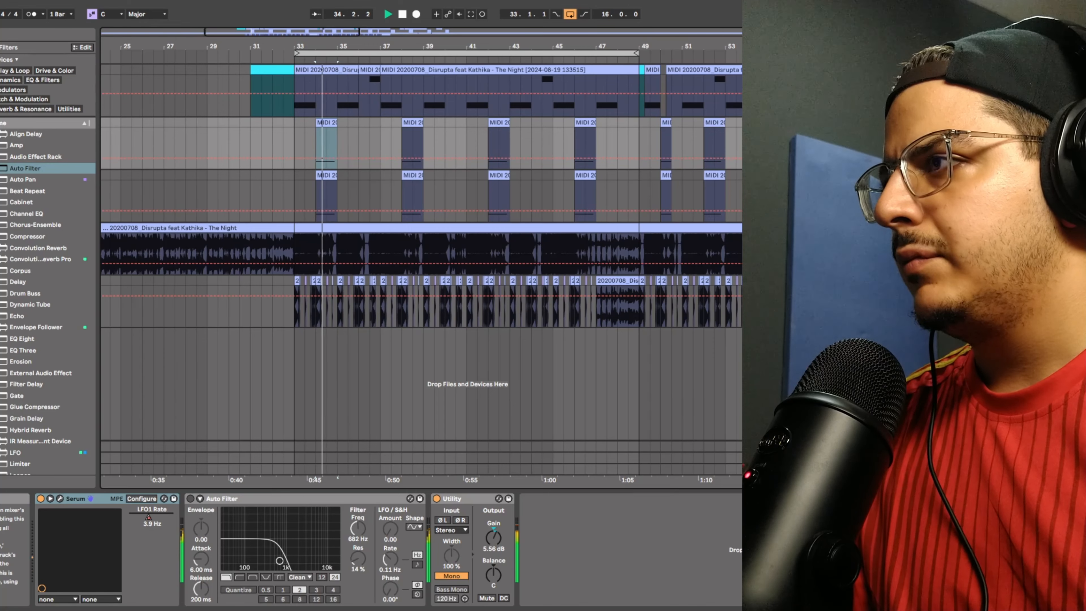
Open the initialised Serum on track 3, lower oscillator A's level, and move oscillator B's wavetable position to a triangle wave
click(60, 499)
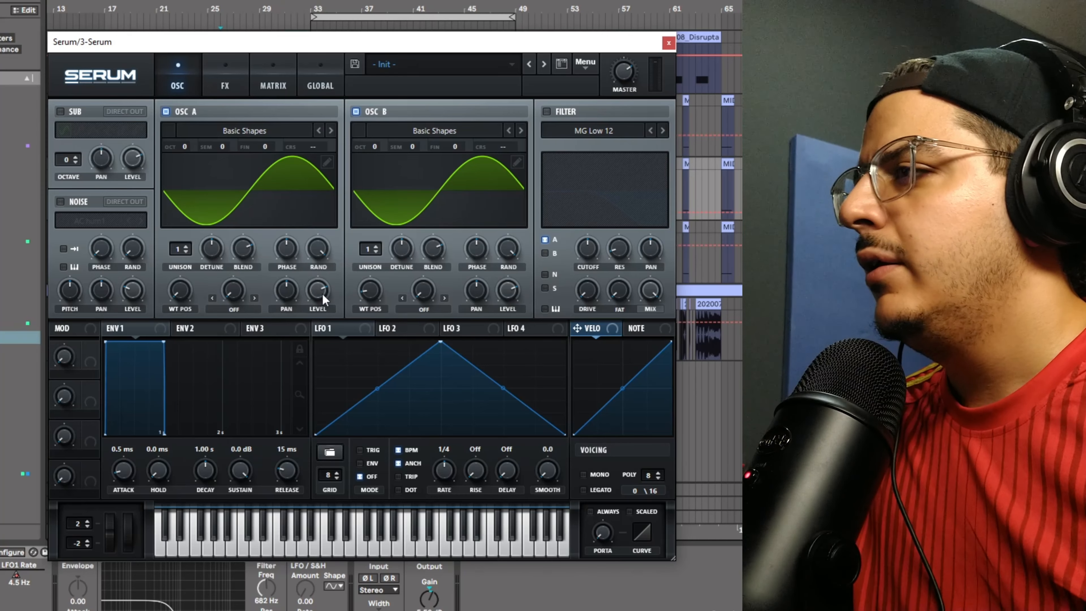
drag(323, 294, 318, 362)
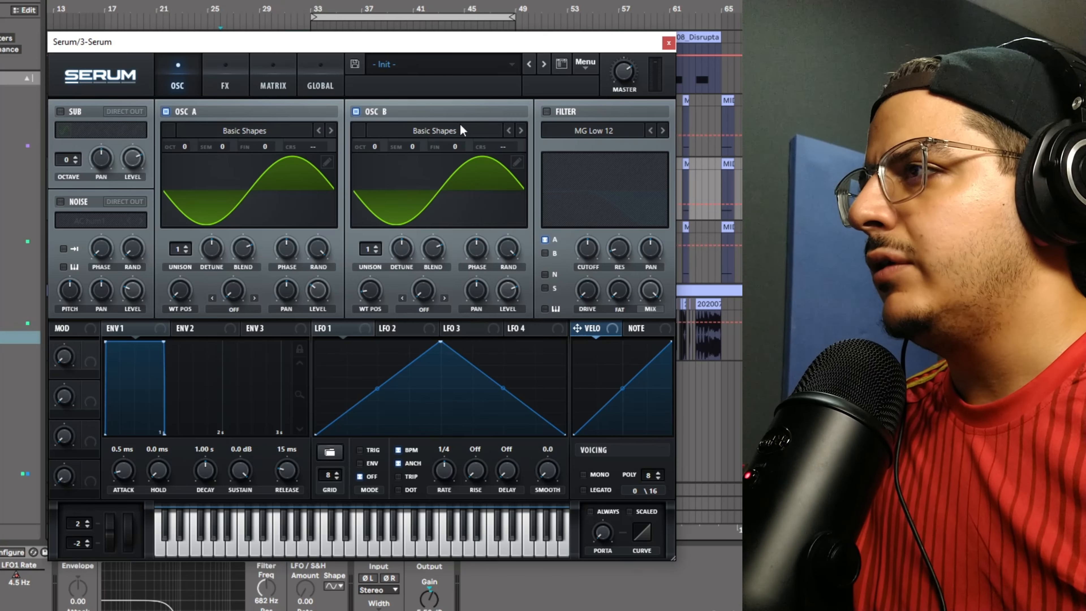
mouse_move(508, 294)
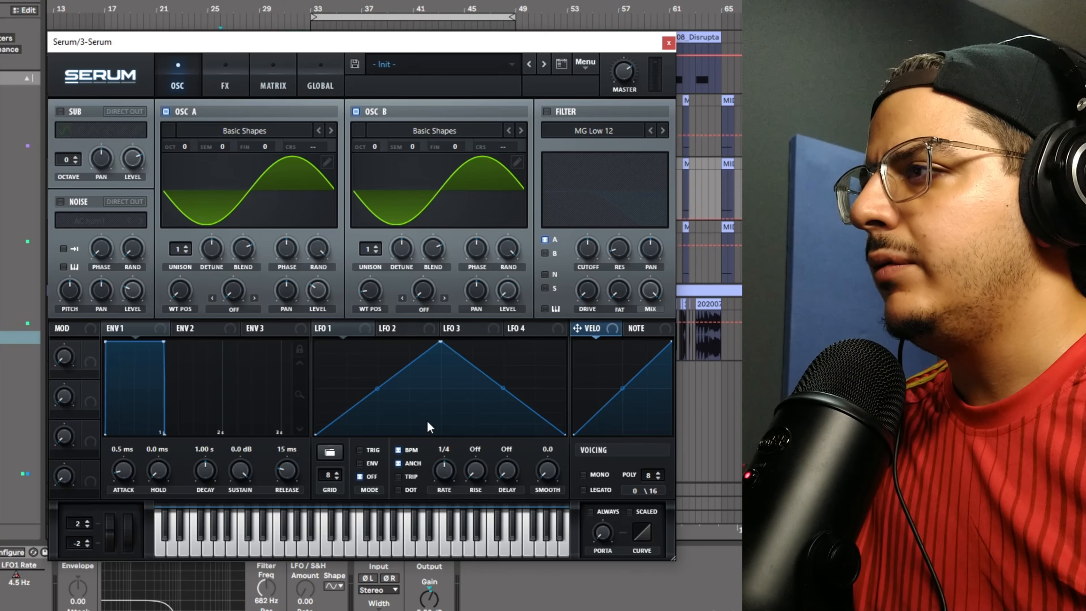
drag(373, 297, 387, 270)
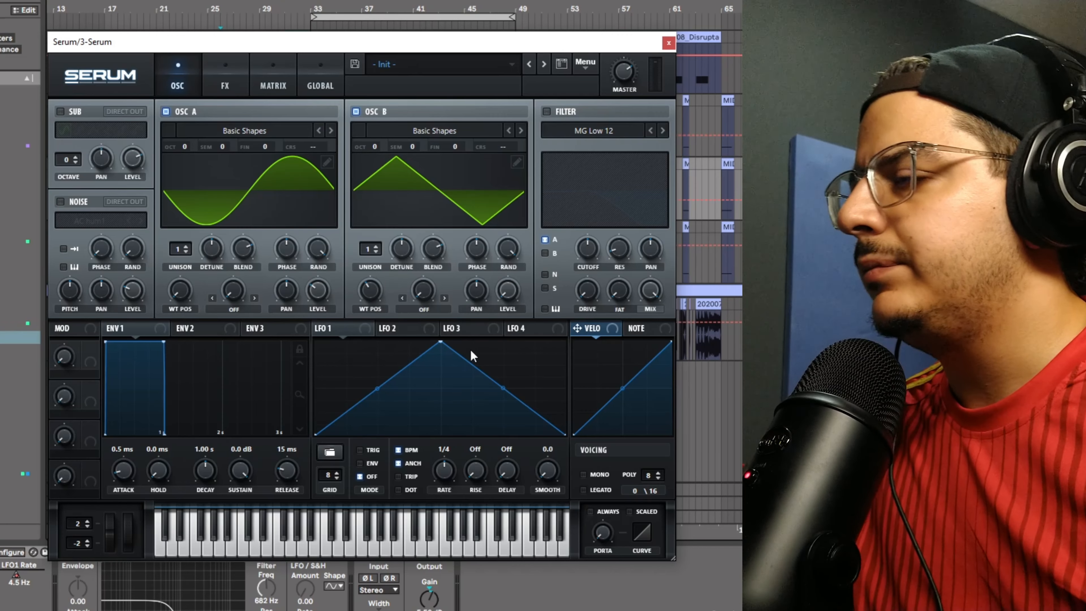
Set oscillator B's warp mode to full-window Sync and slightly raise the warp amount
click(424, 309)
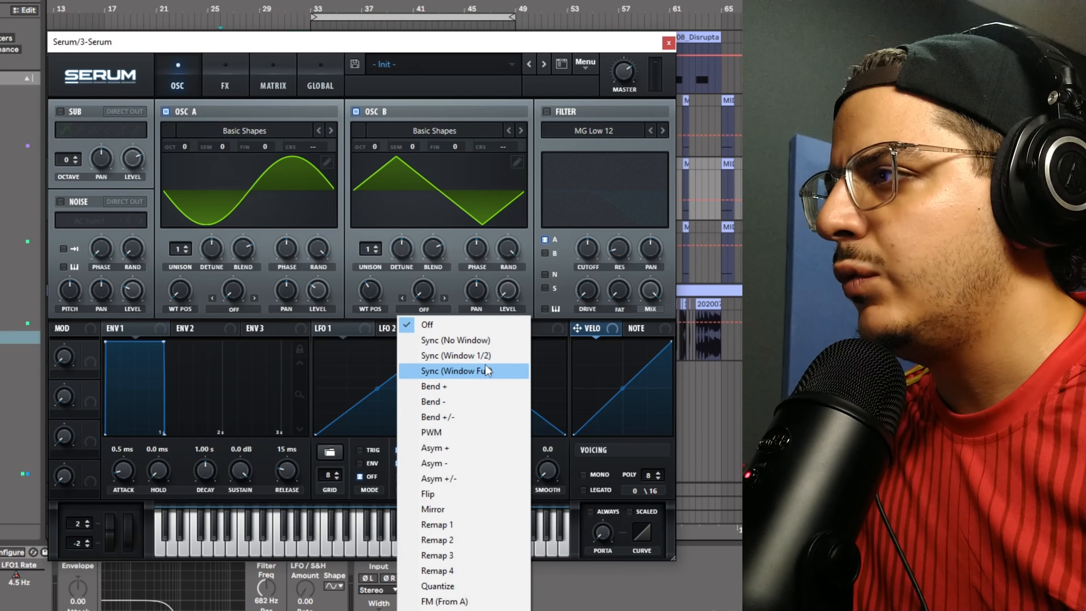
click(491, 369)
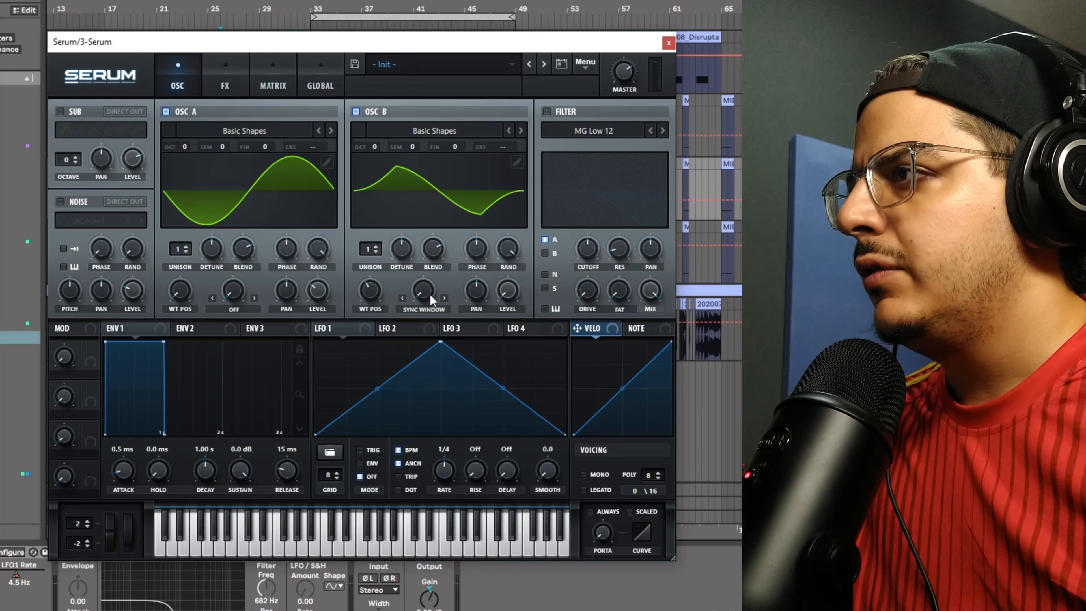
drag(432, 280, 439, 281)
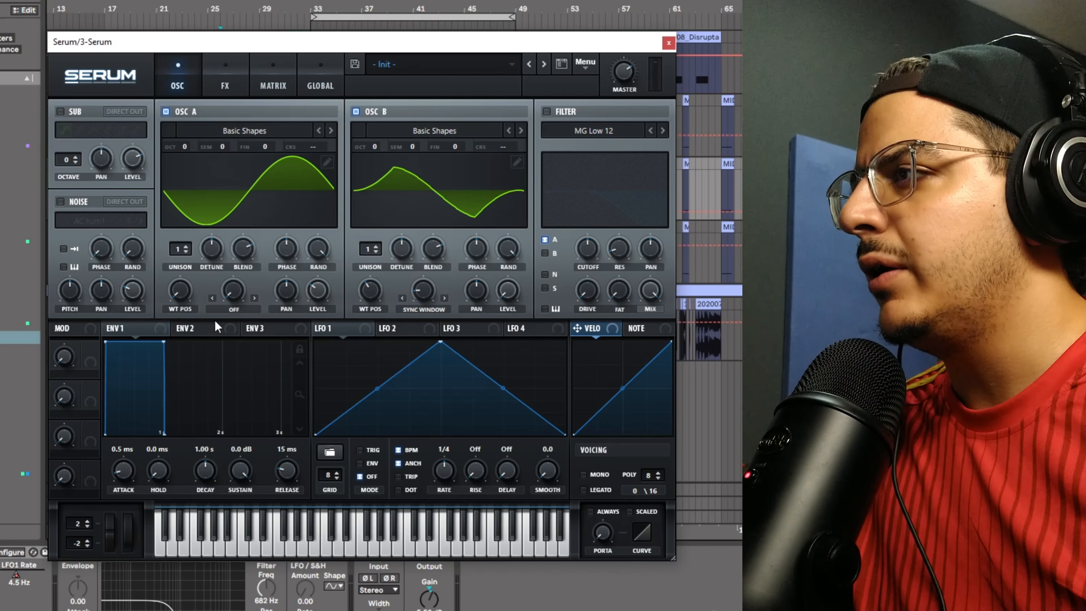
Set oscillator A's warp mode to FM (From B) and assign LFO 1 to the filter cutoff
click(241, 317)
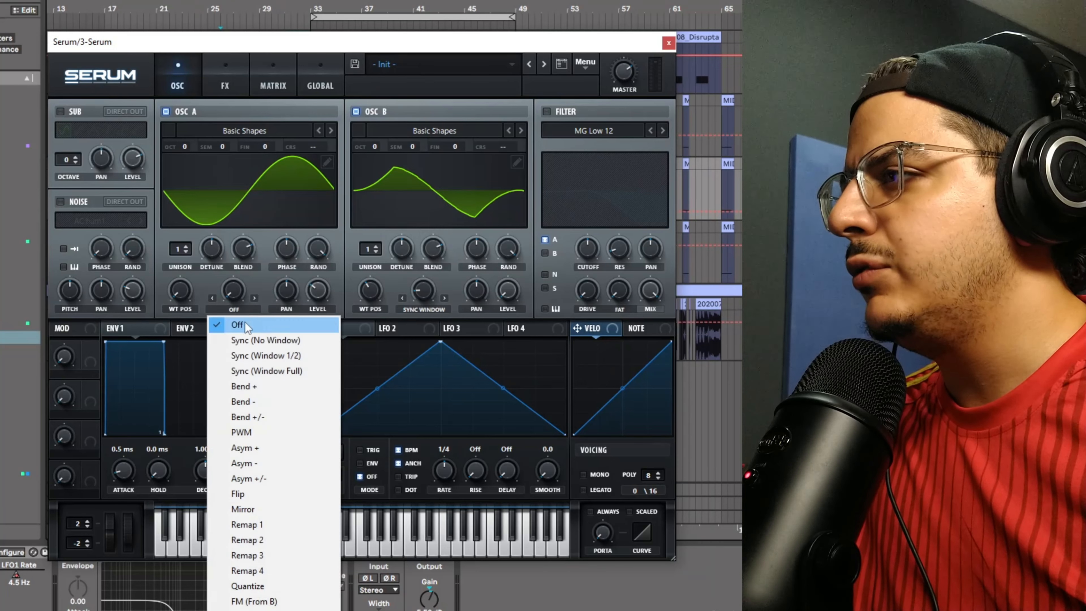
click(257, 600)
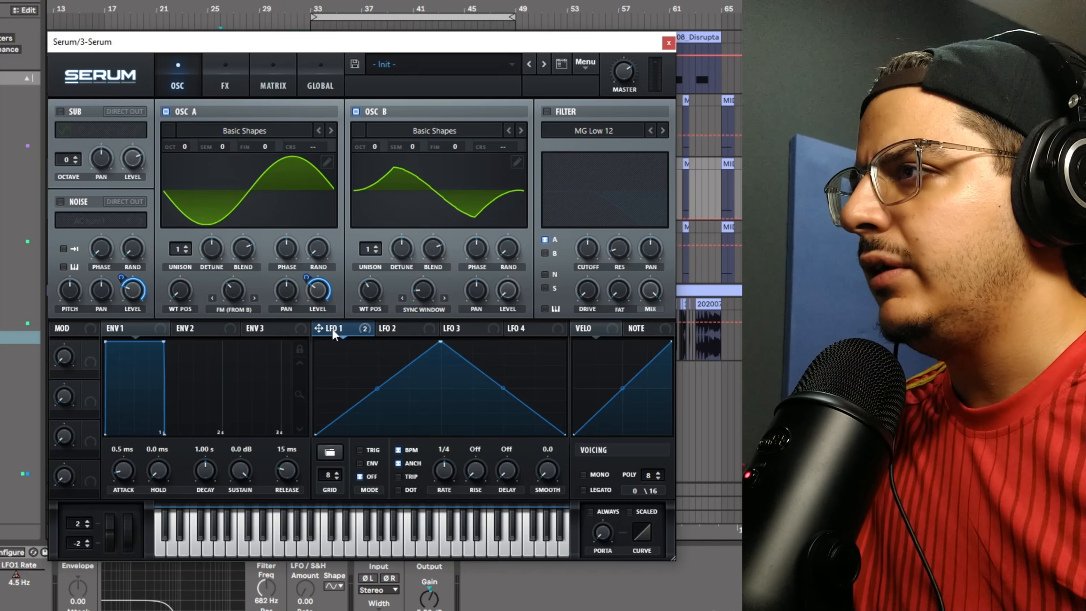
drag(591, 250, 591, 250)
Reshape LFO 1 into an early peak with a concave decay and set its mode to Trig
drag(440, 342, 346, 321)
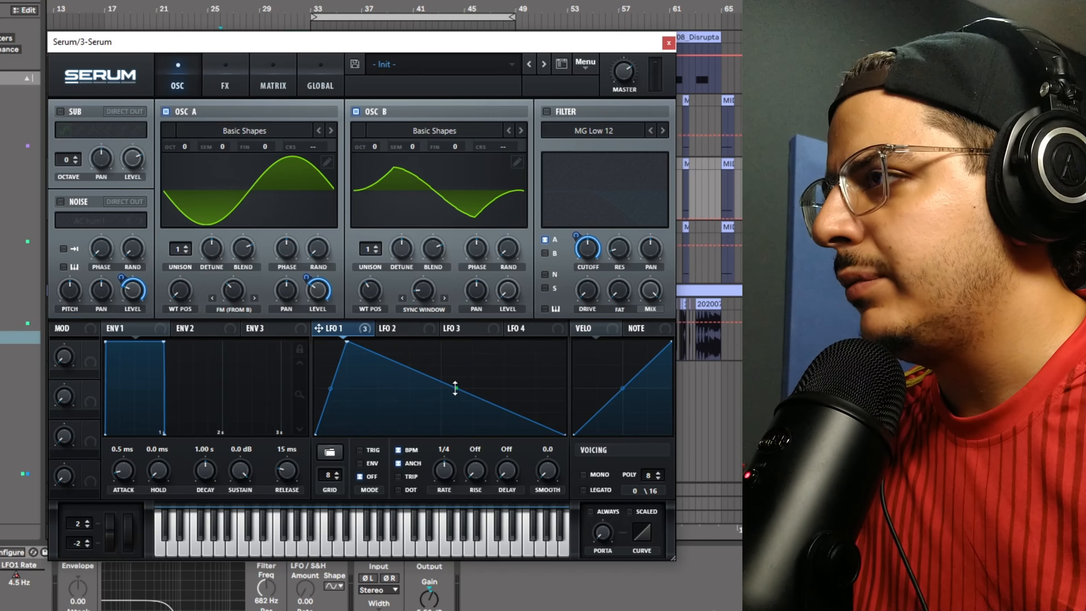
drag(455, 387, 455, 418)
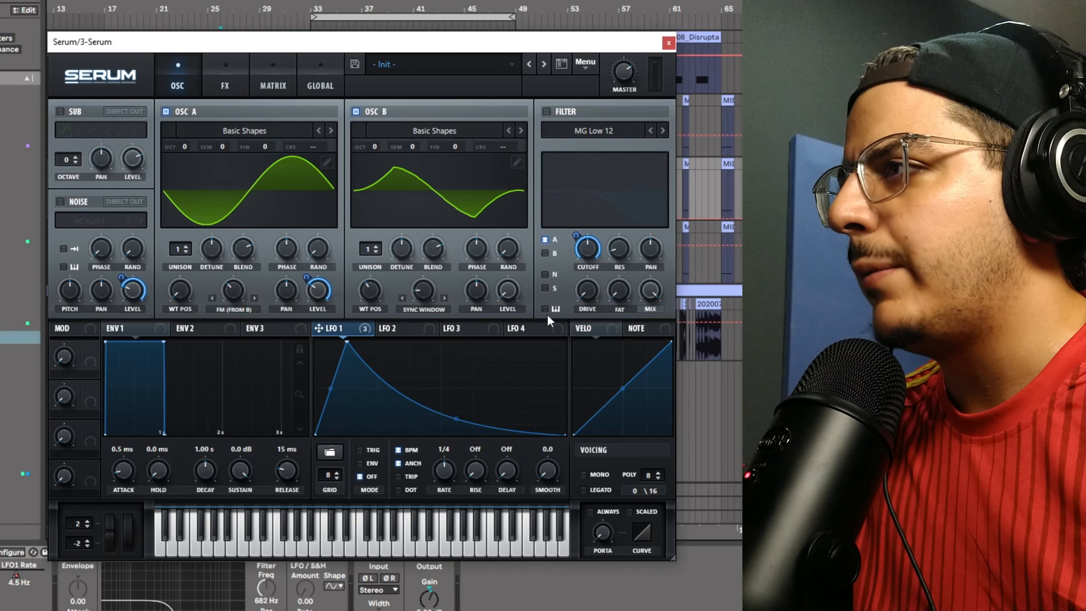
click(361, 449)
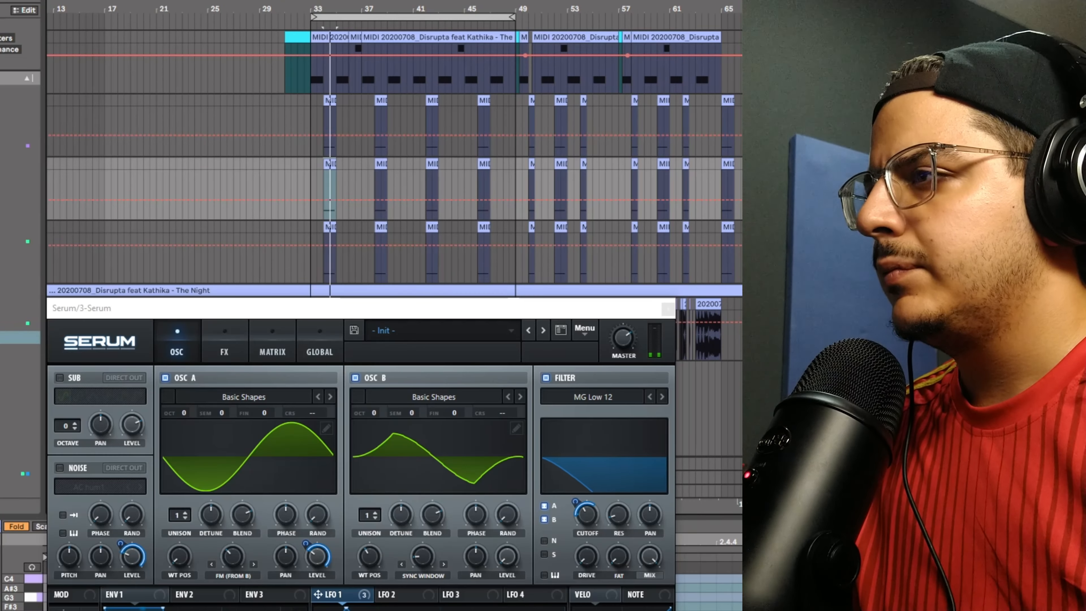
Fine-tune oscillator A's FM warp amount and set oscillator B's octave to +3
drag(513, 314, 524, 57)
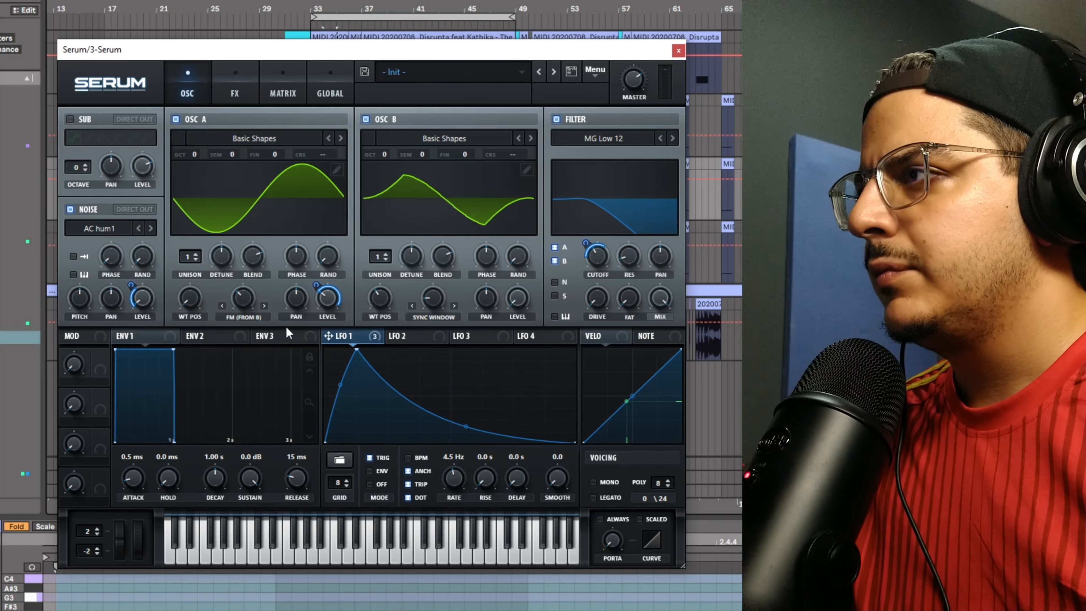
drag(244, 289, 240, 304)
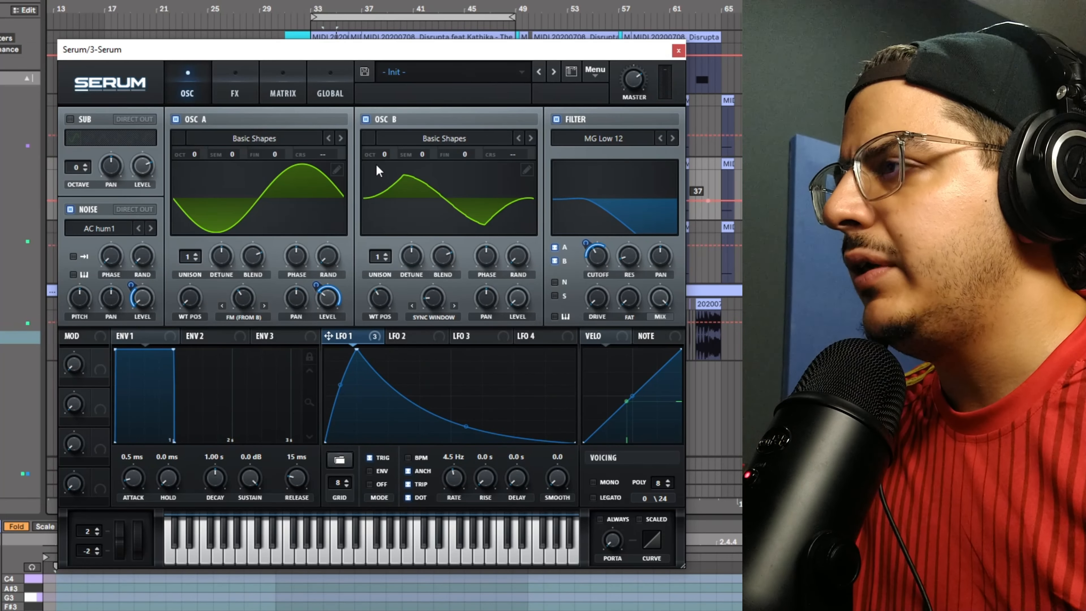
drag(383, 159, 390, 147)
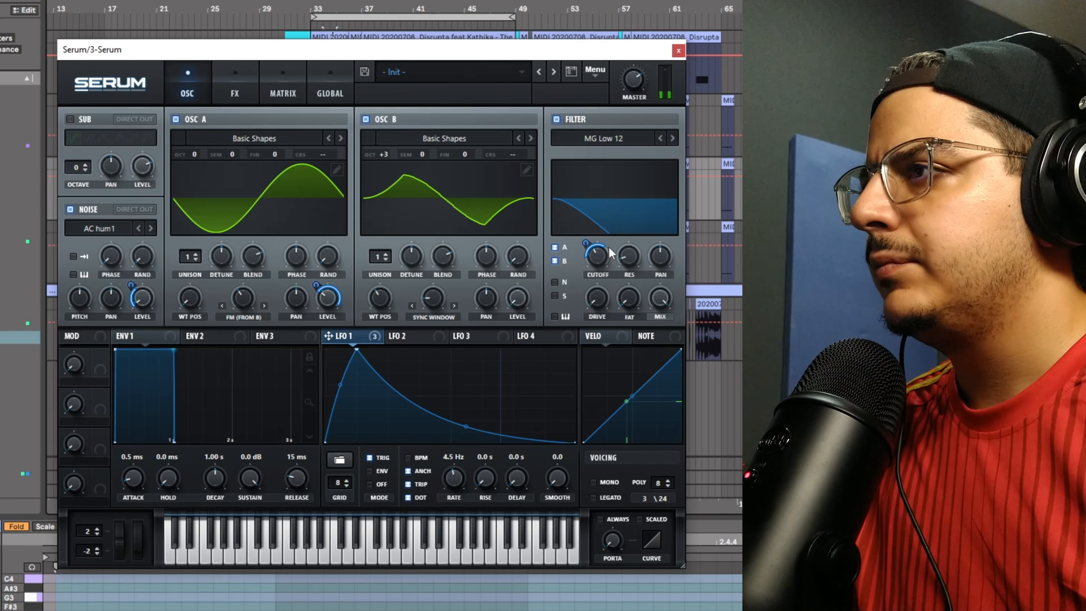
Slightly raise the filter cutoff and set envelope 1's attack to 34 ms
mouse_move(605, 254)
drag(605, 254, 604, 247)
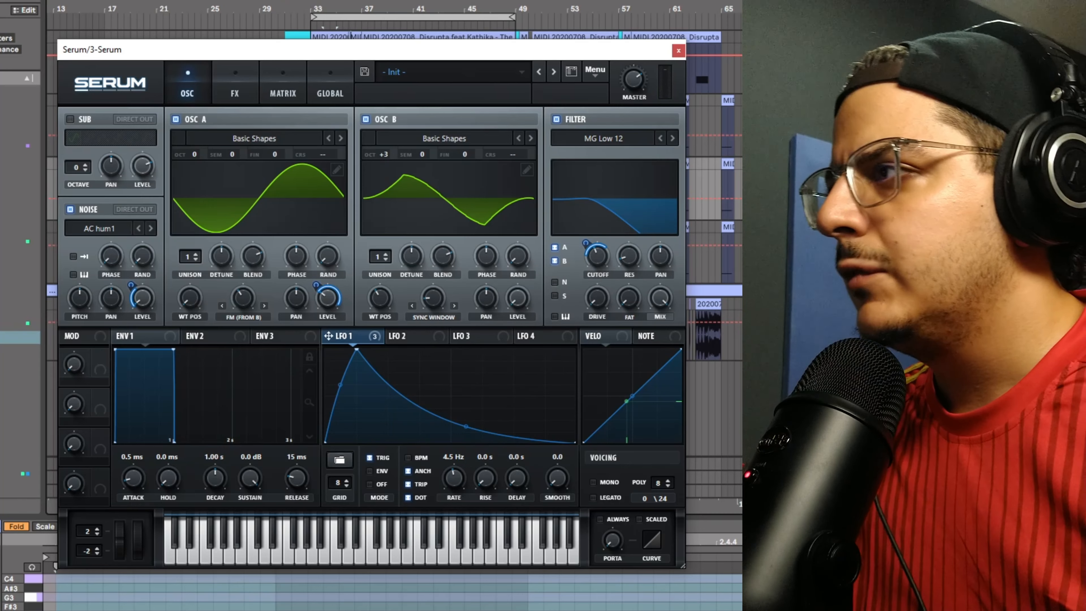
drag(144, 490, 141, 465)
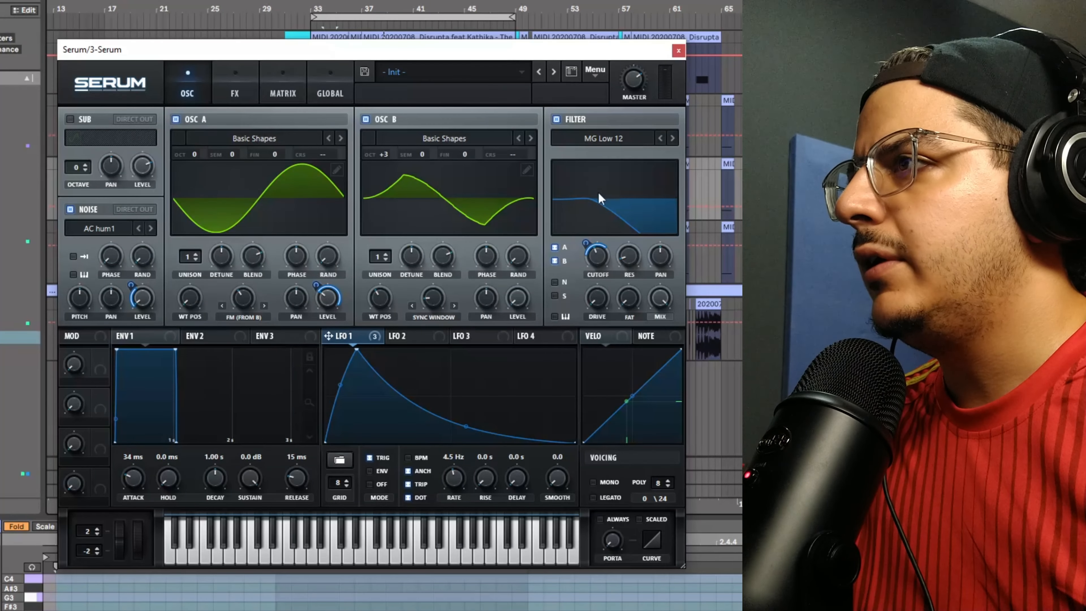
Change the filter type to Band 24, adjust its cutoff, and audition the bass
click(606, 141)
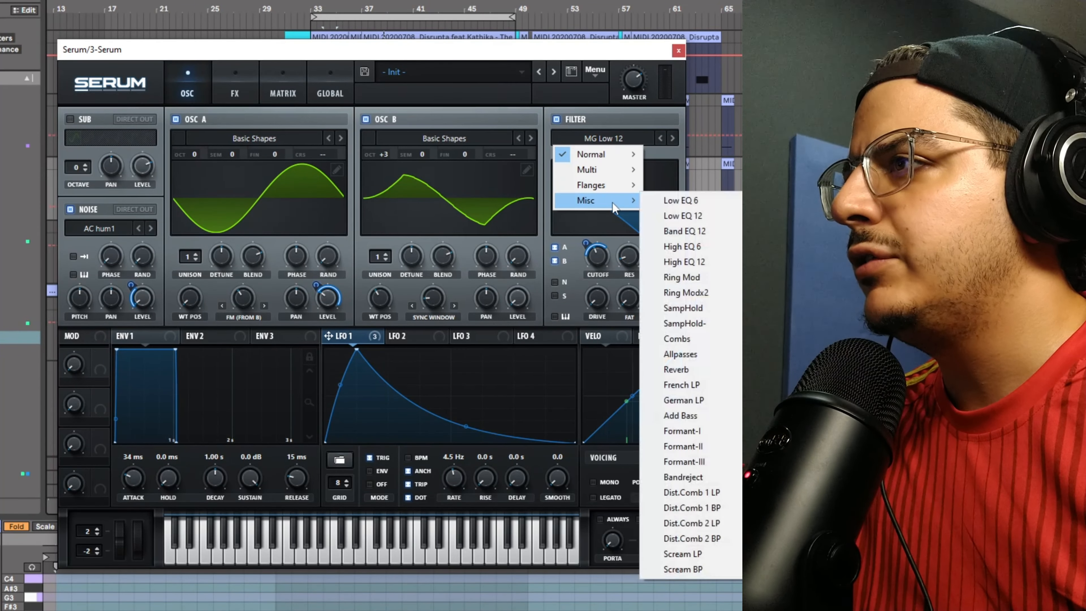
mouse_move(618, 171)
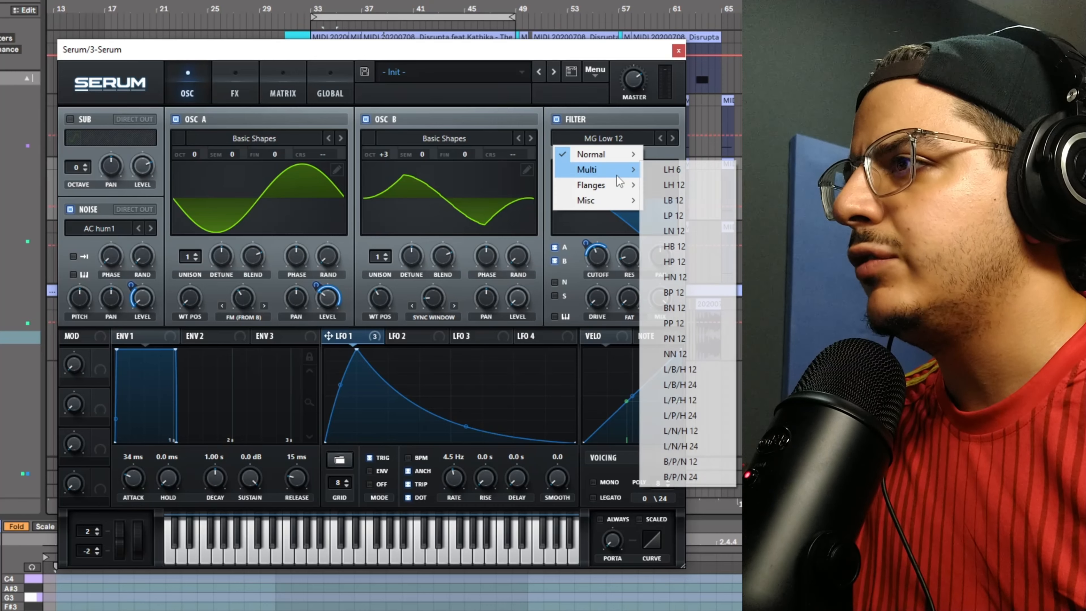
click(677, 296)
mouse_move(597, 269)
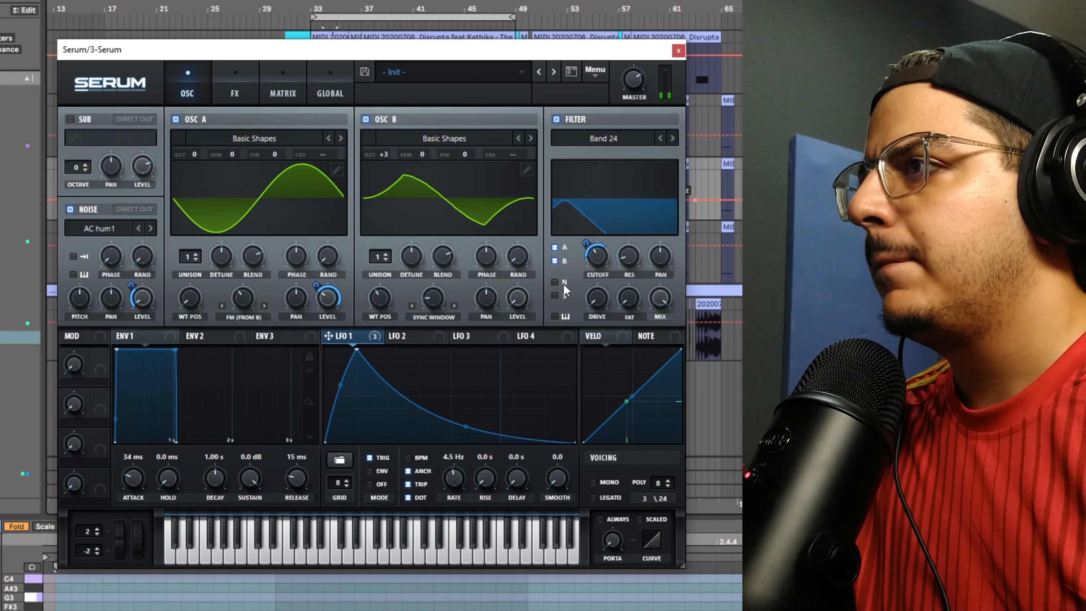
drag(596, 242, 613, 278)
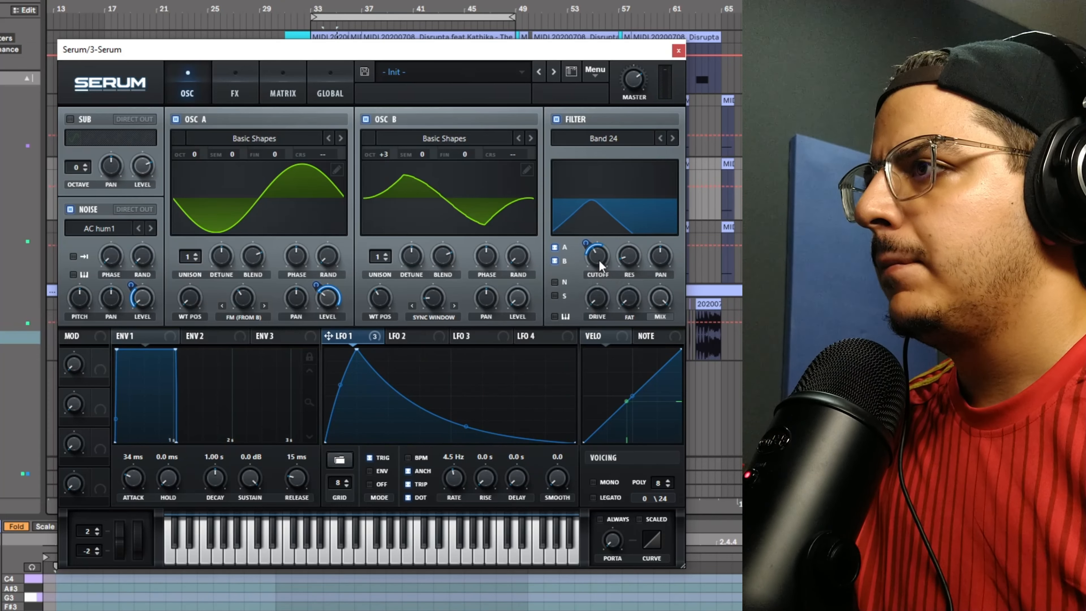
mouse_move(599, 254)
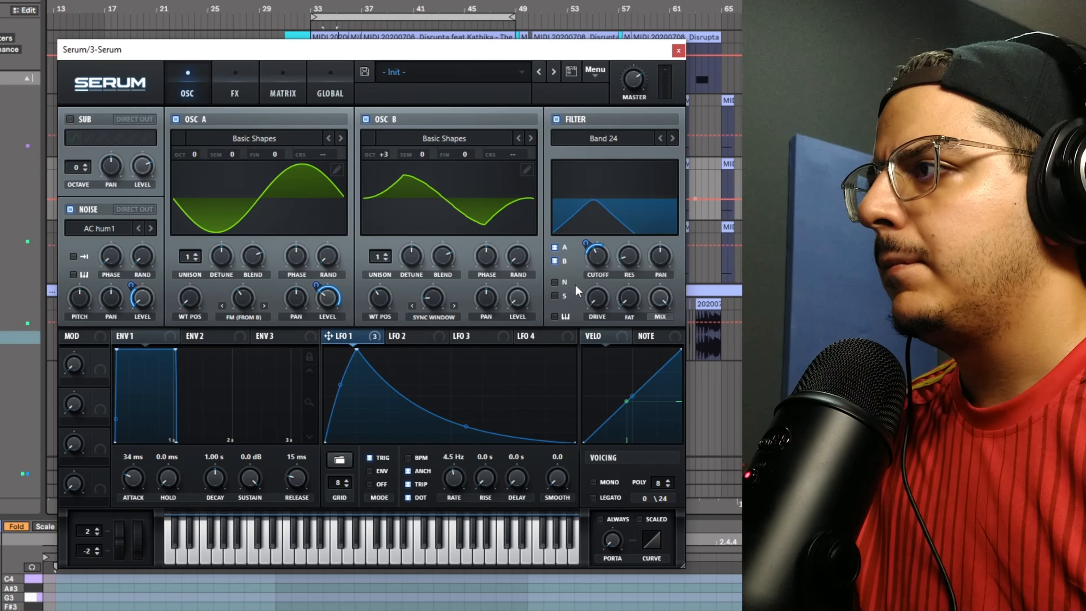
key(space)
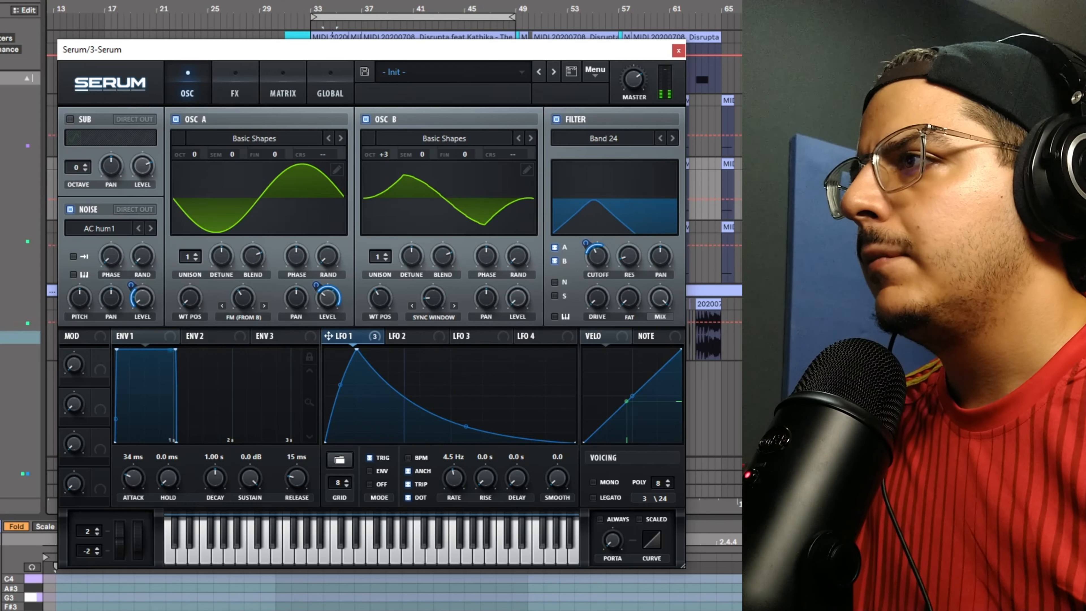
key(space)
Enable the sub oscillator with a sine wave and adjust its level while auditioning the sound
click(70, 120)
click(71, 120)
click(70, 120)
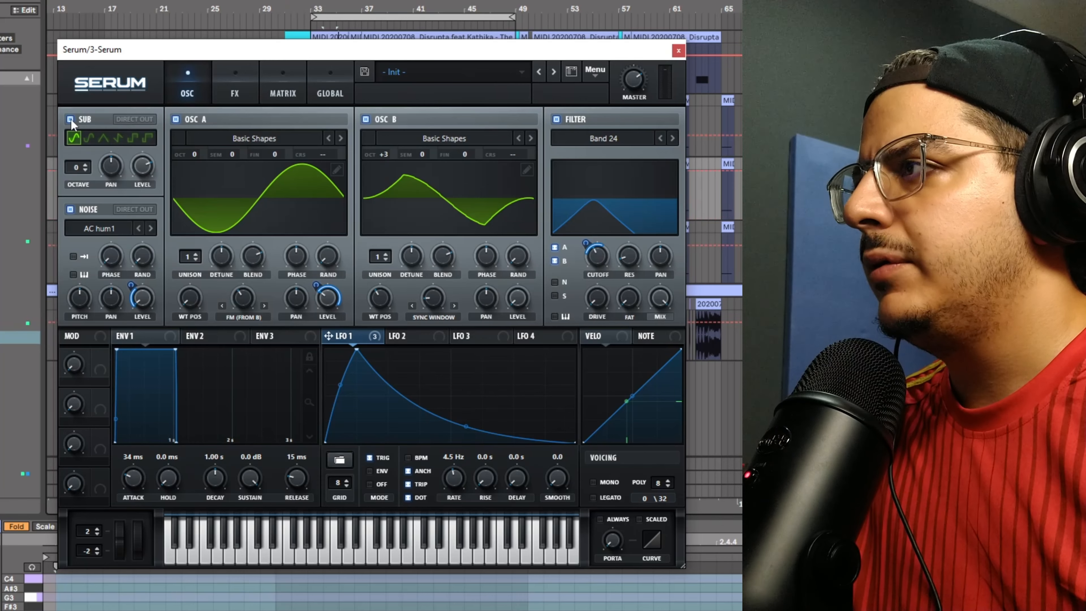
key(space)
mouse_move(140, 170)
drag(146, 158, 178, 165)
key(space)
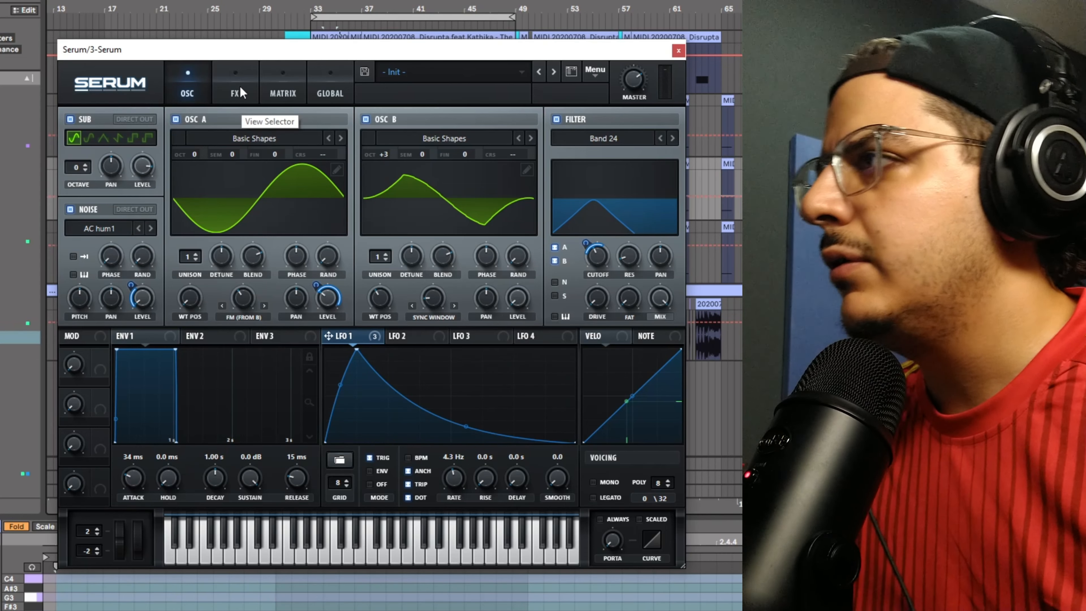
Enable the Distortion and Hyper/Dimension effects, and set the Hyper mix to about 24%
click(240, 85)
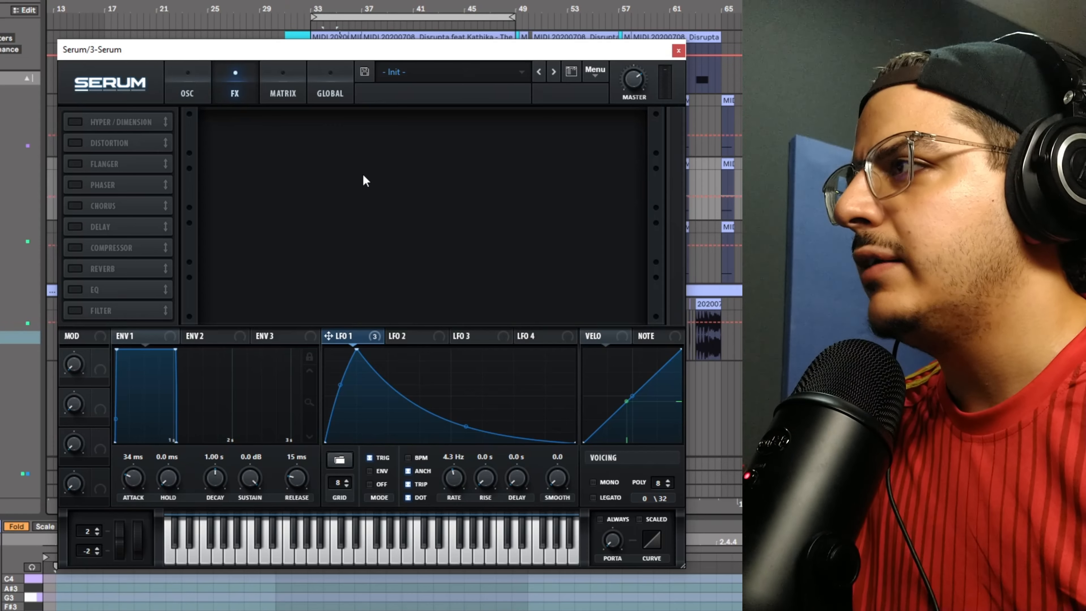
click(75, 143)
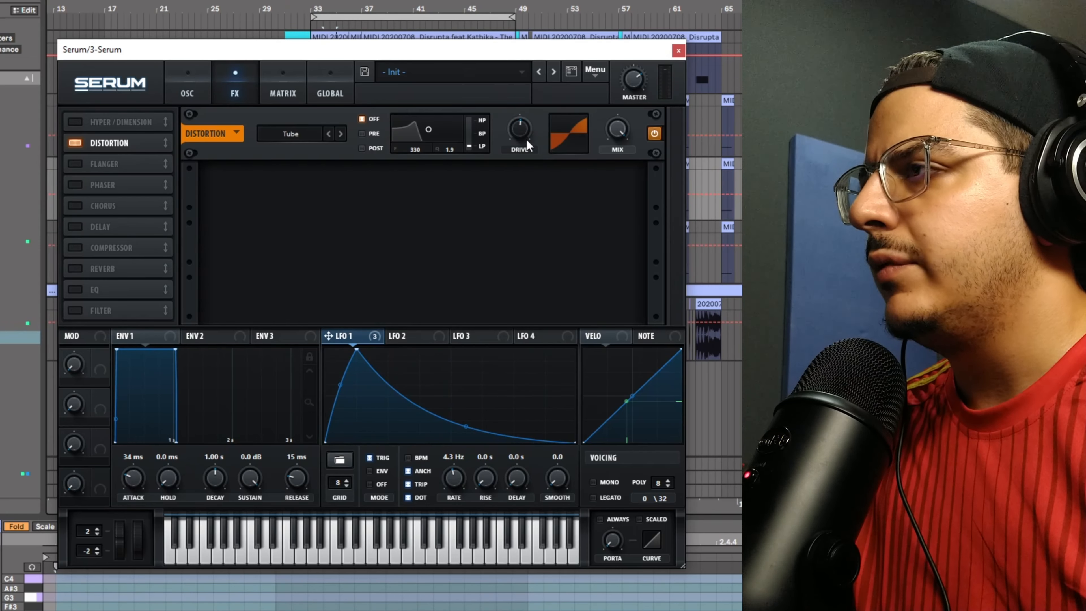
click(75, 122)
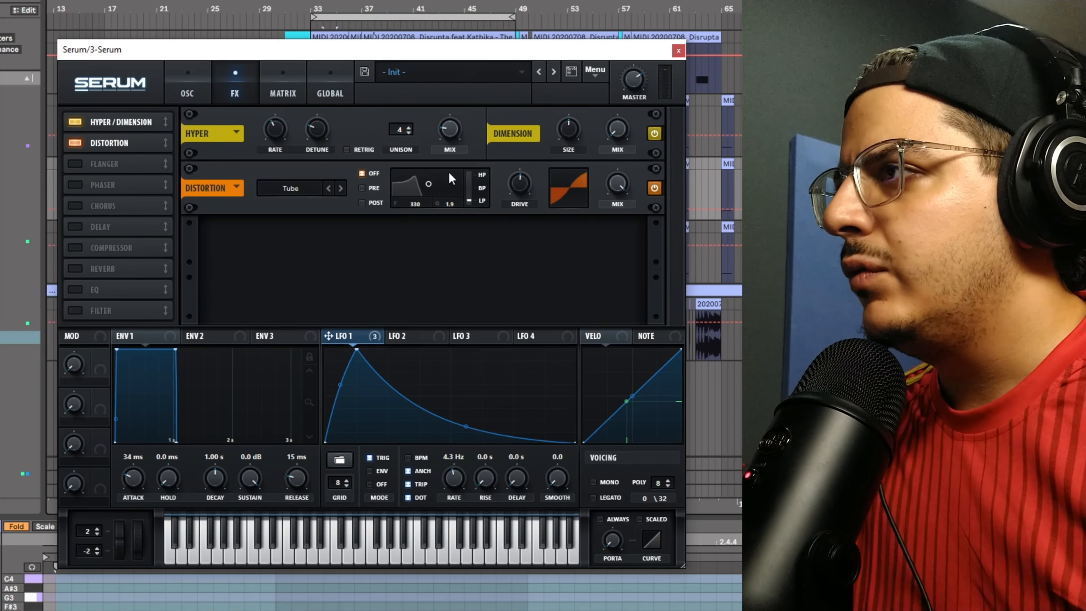
drag(454, 138, 453, 141)
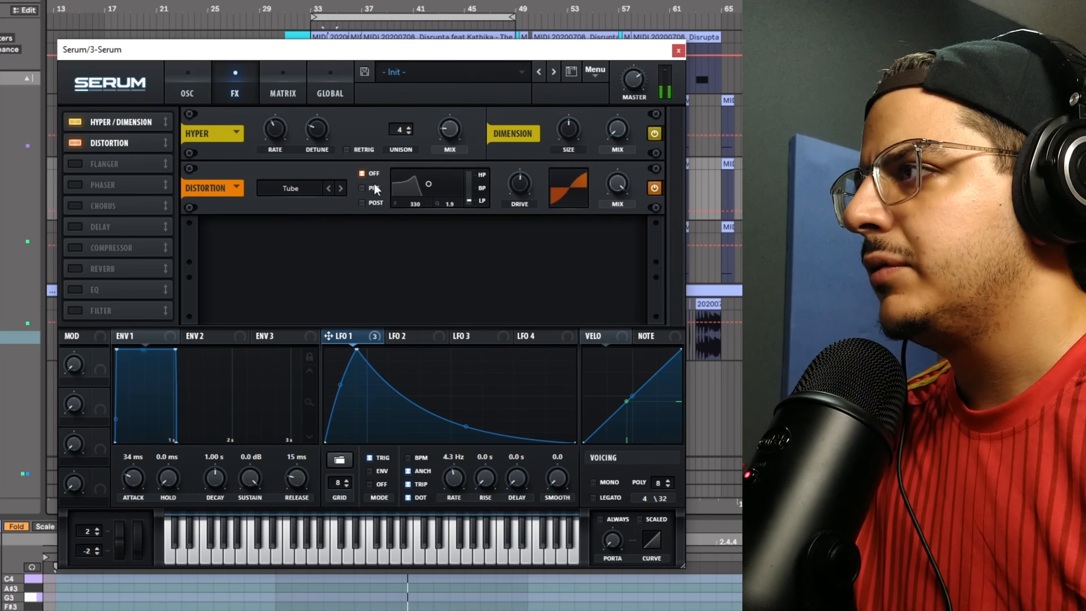
drag(450, 136, 455, 133)
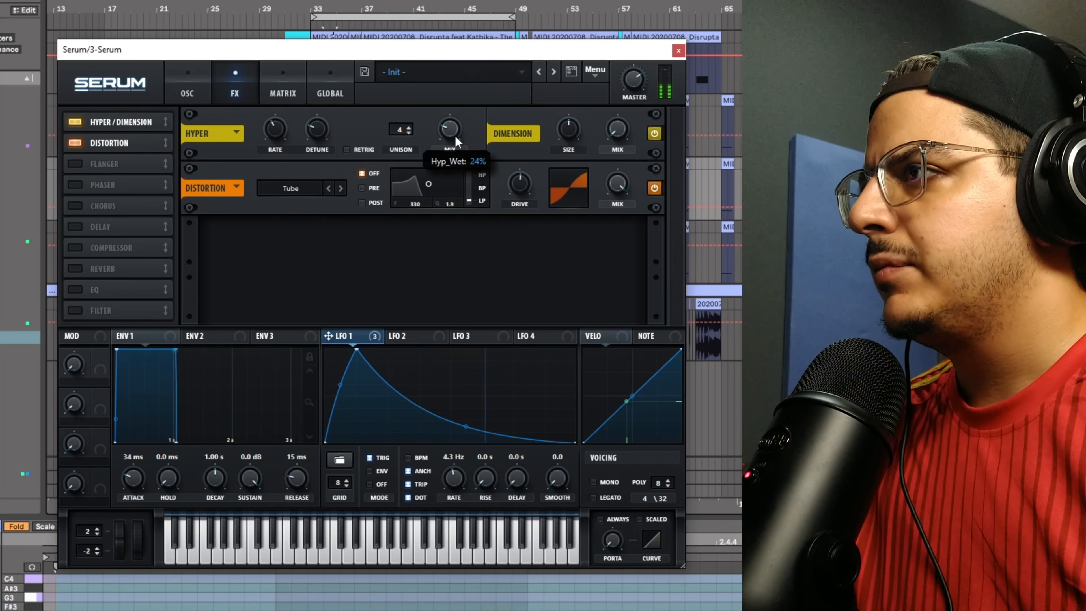
Enable the Chorus, Compressor and EQ effects, and set a low chorus mix
click(75, 205)
click(75, 247)
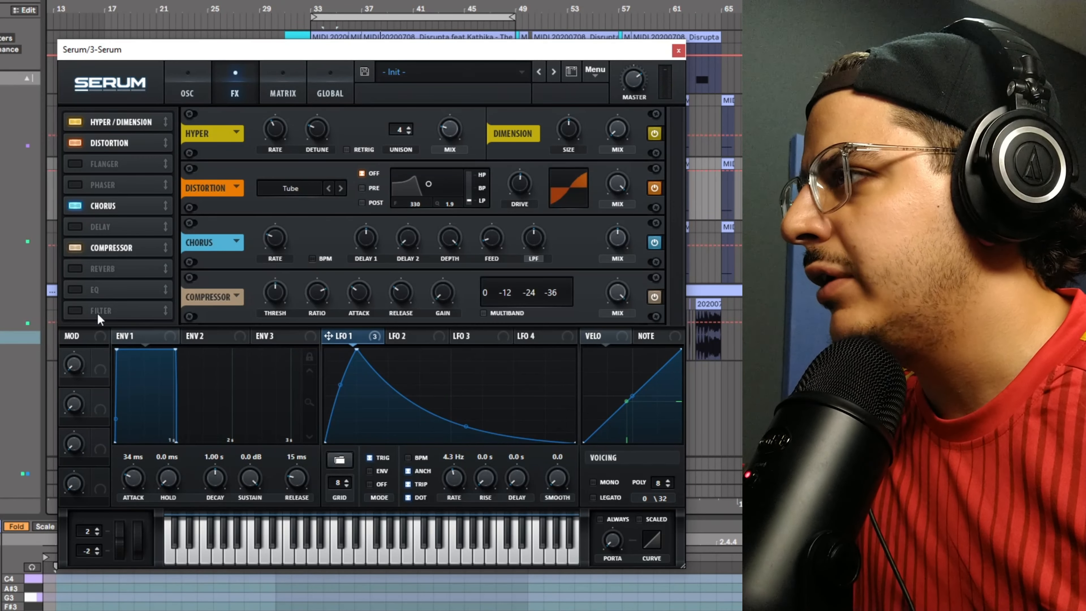
click(75, 290)
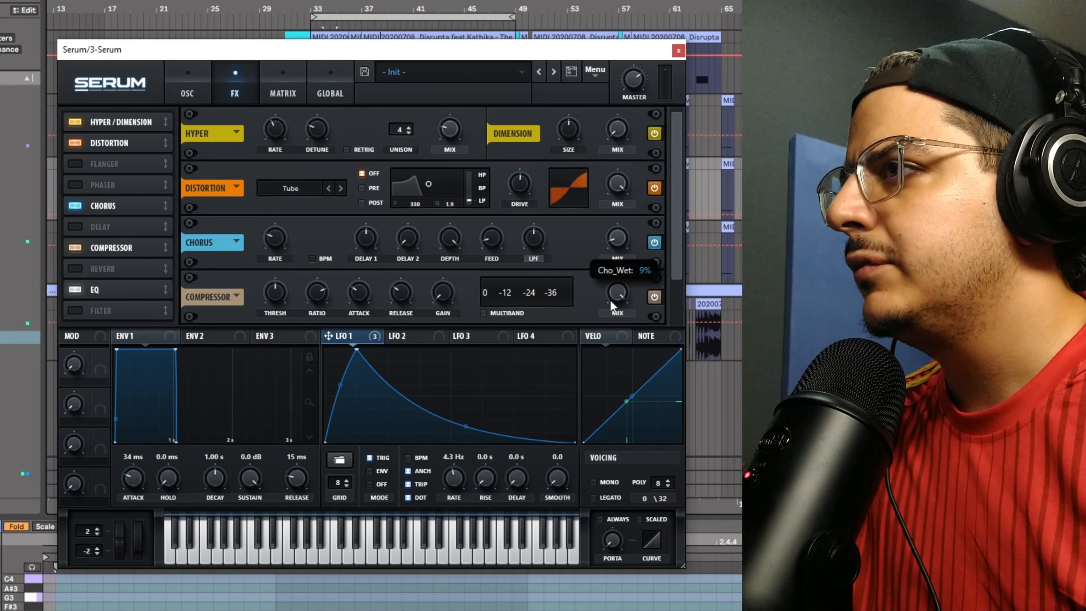
drag(611, 301, 612, 288)
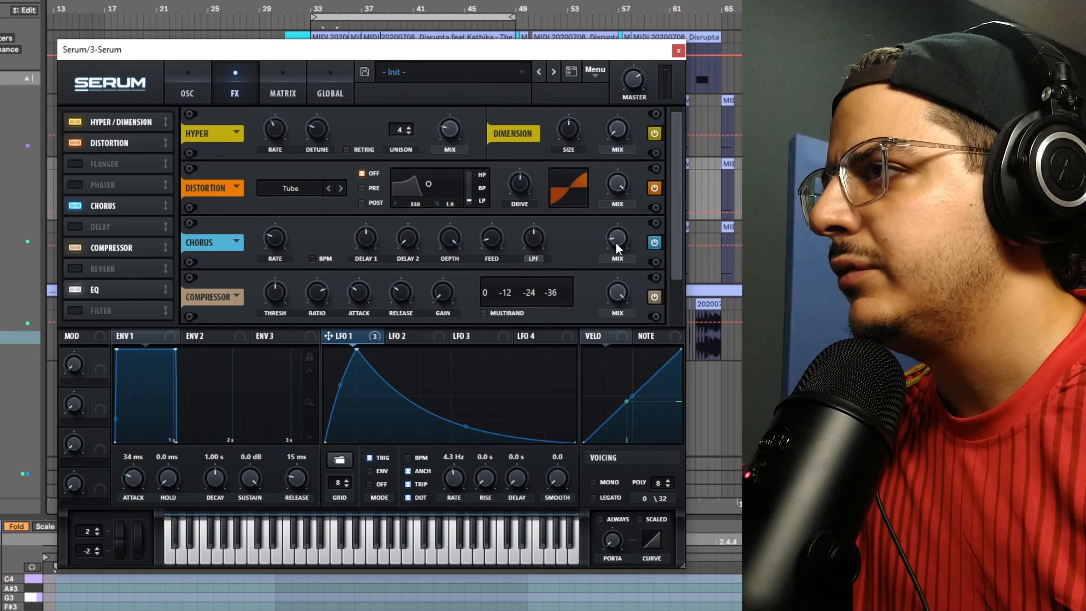
drag(615, 242, 618, 235)
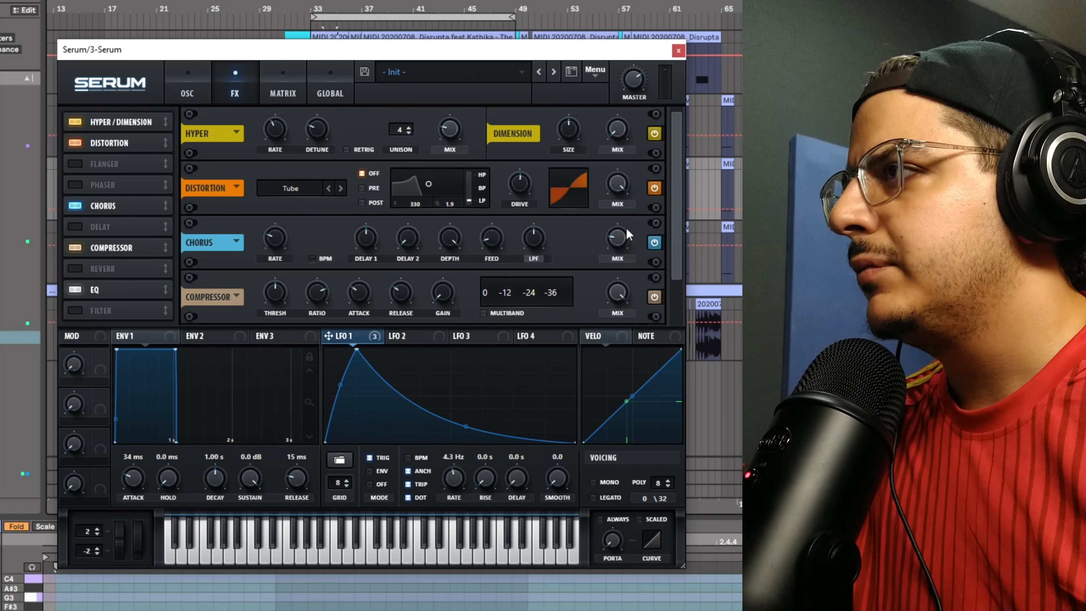
Switch the compressor to multiband, adjust its band levels, and slightly raise the chorus mix
click(505, 315)
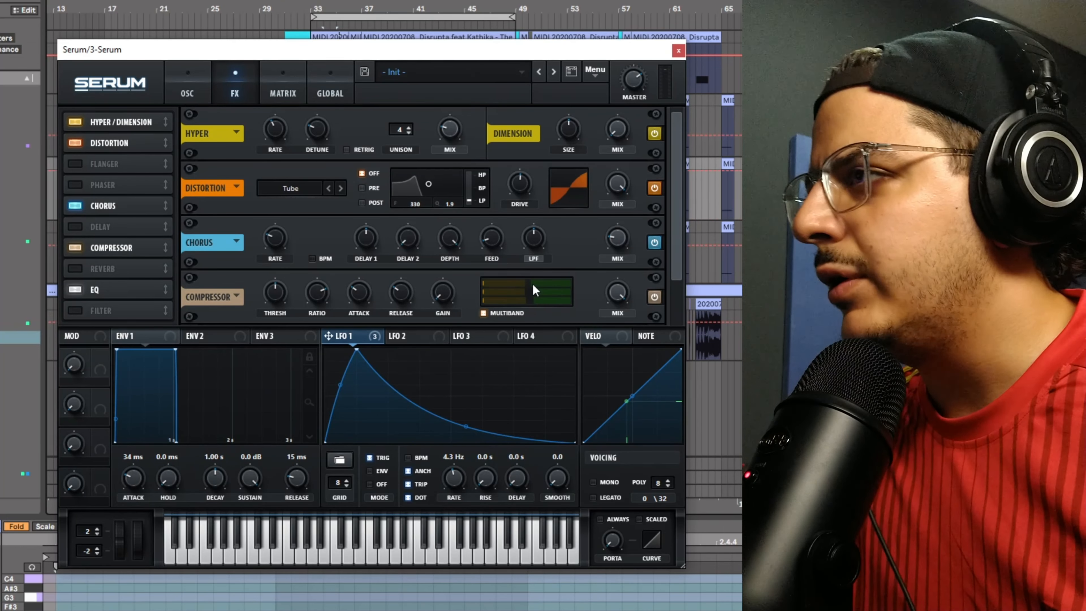
drag(533, 286, 522, 285)
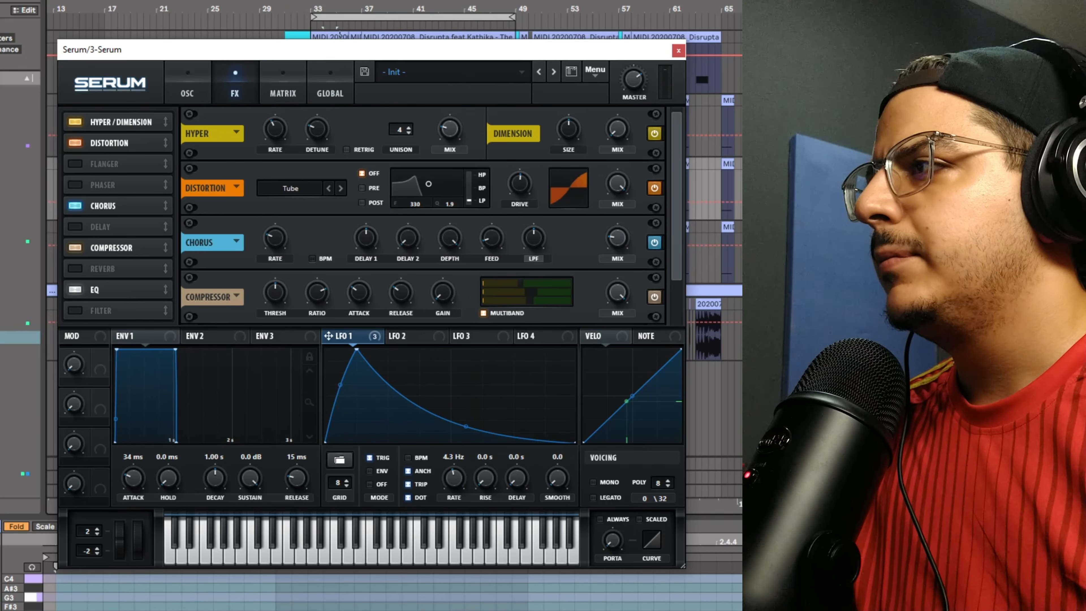
scroll(580, 290, down, 2)
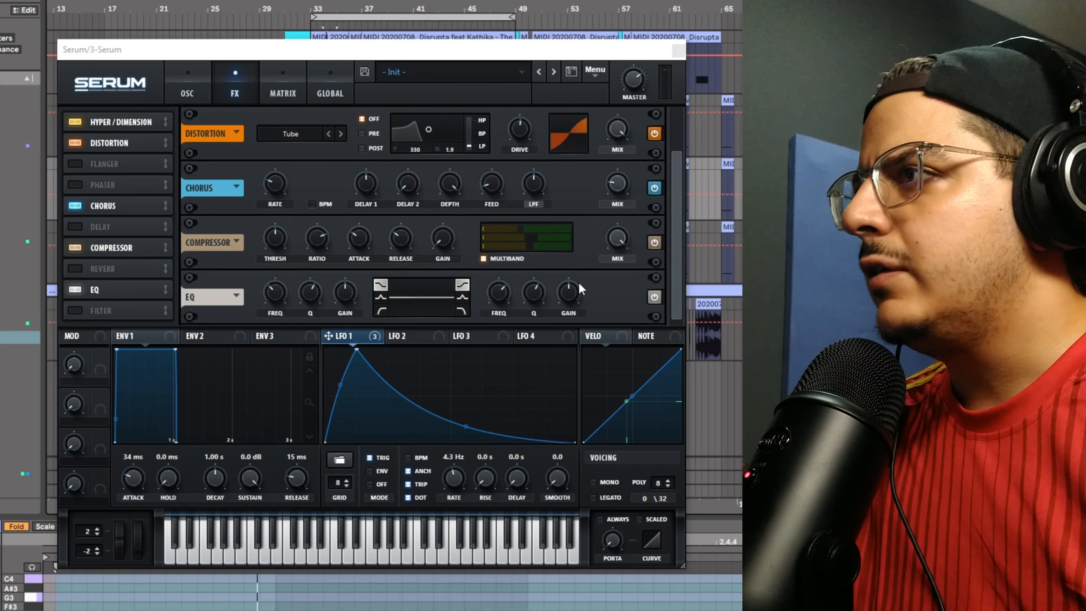
drag(621, 191, 644, 197)
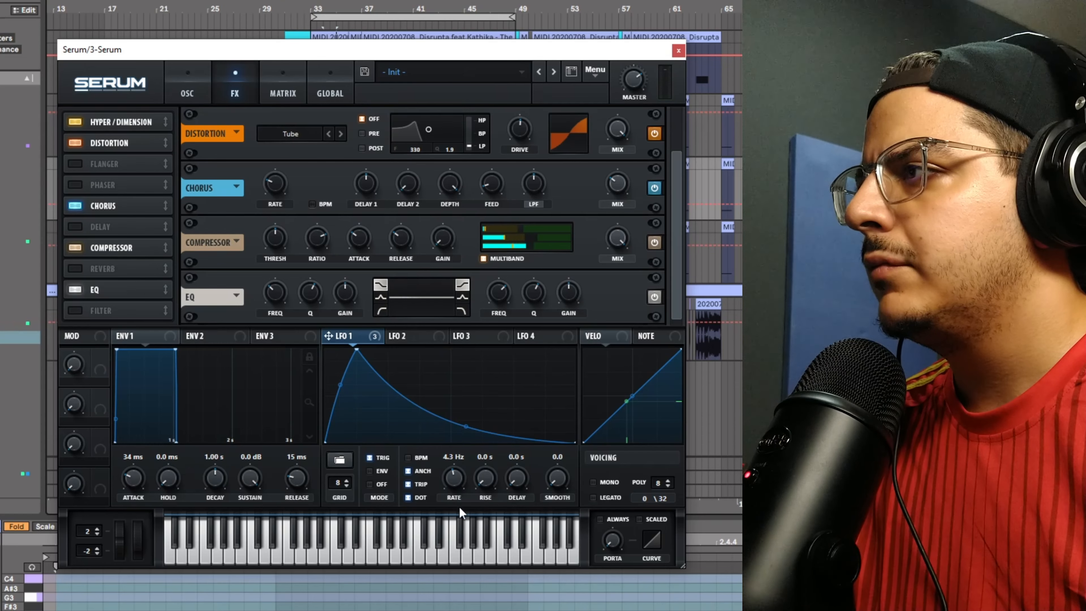
Show track 3's device chain and expand the two Auto Filters after Serum to examine their settings
click(187, 90)
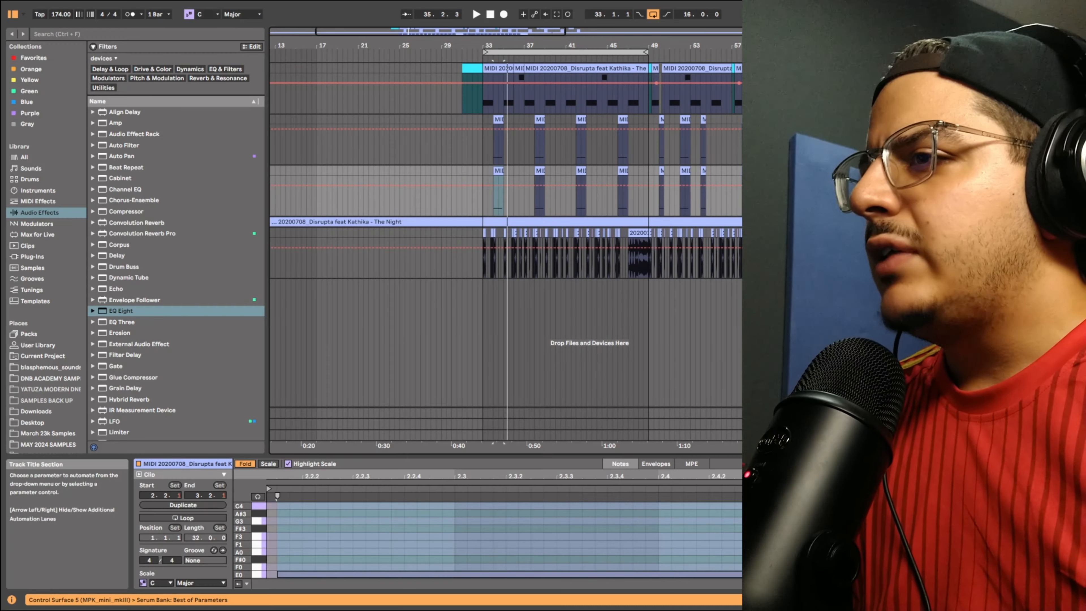
key(shift+Tab)
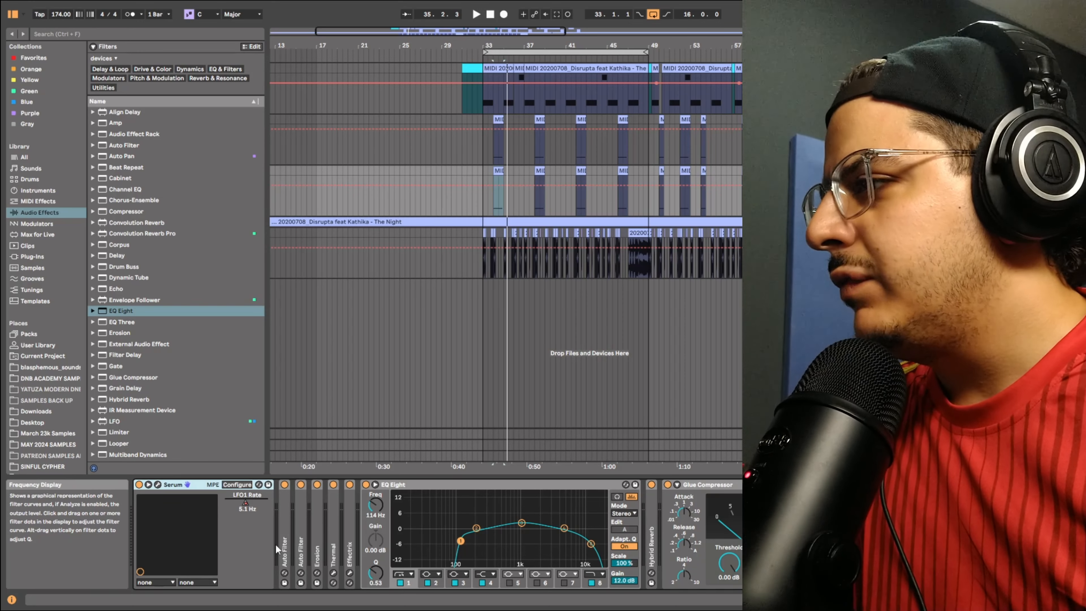
double_click(286, 539)
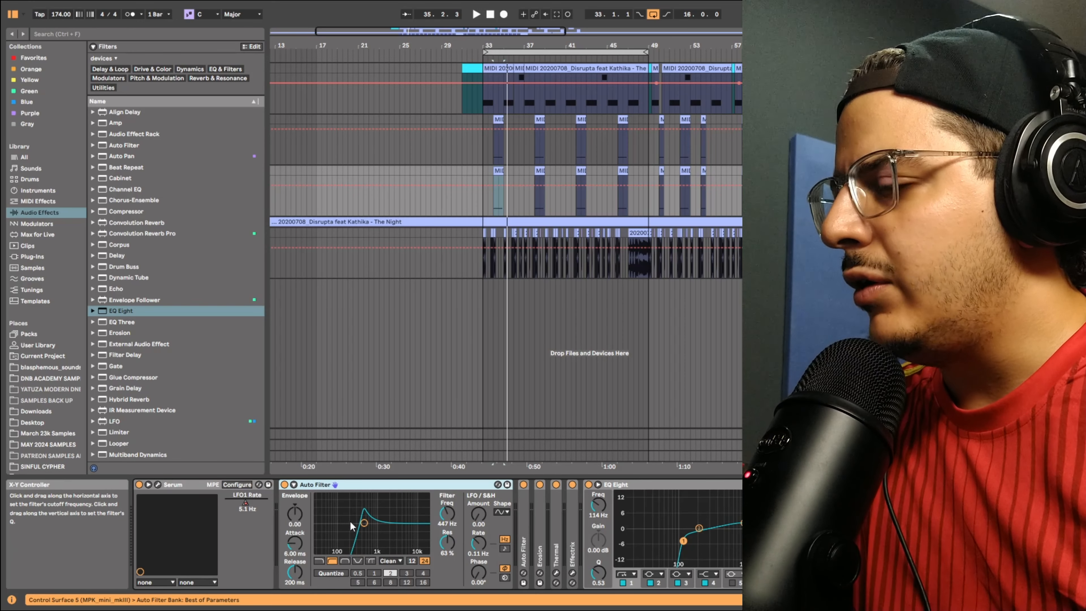
double_click(521, 529)
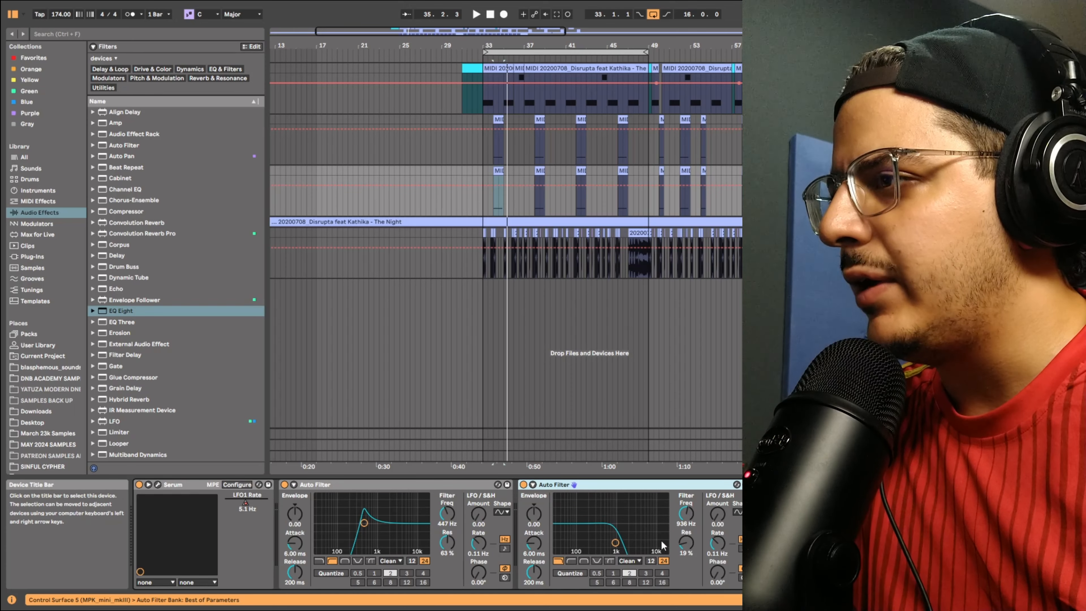
Expand Erosion and Thermal in track 3's device chain and examine Thermal's Enhance, Lo-Fi and dry/wet settings in its plug-in window
double_click(552, 530)
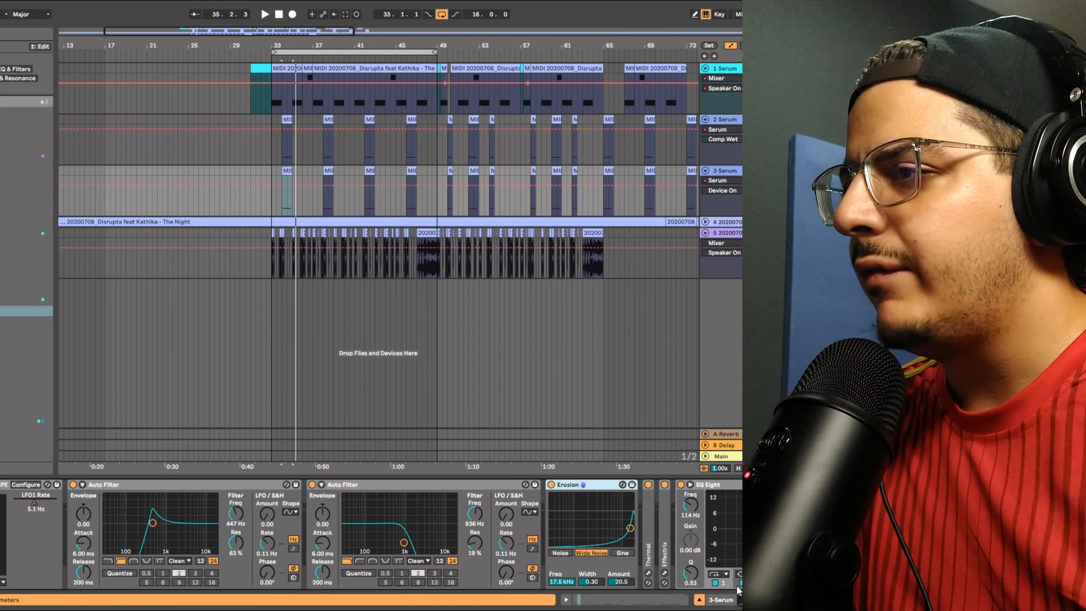
scroll(371, 534, right, 7)
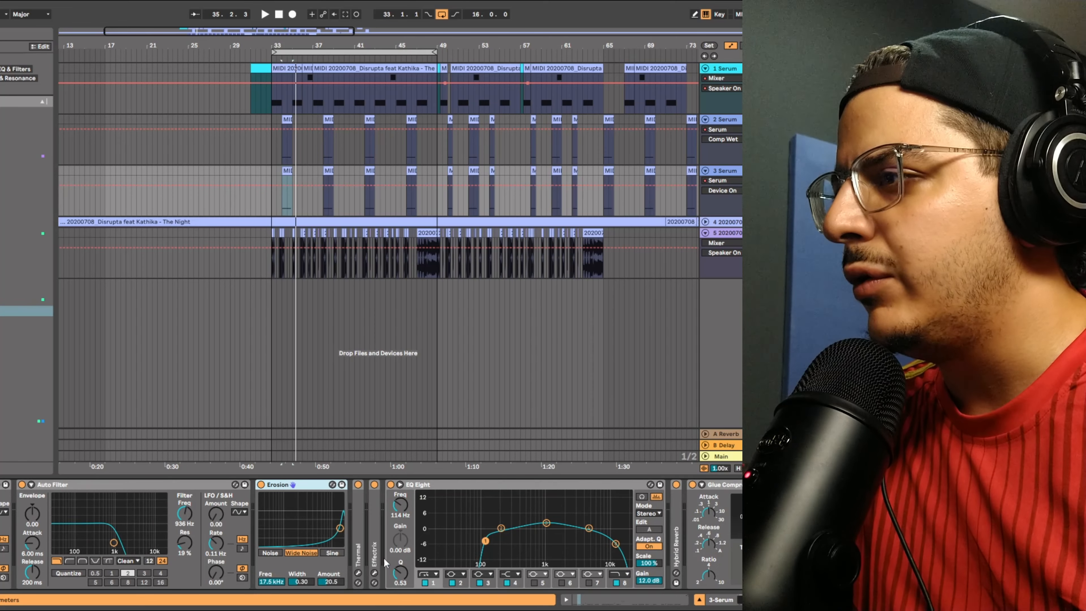
double_click(359, 535)
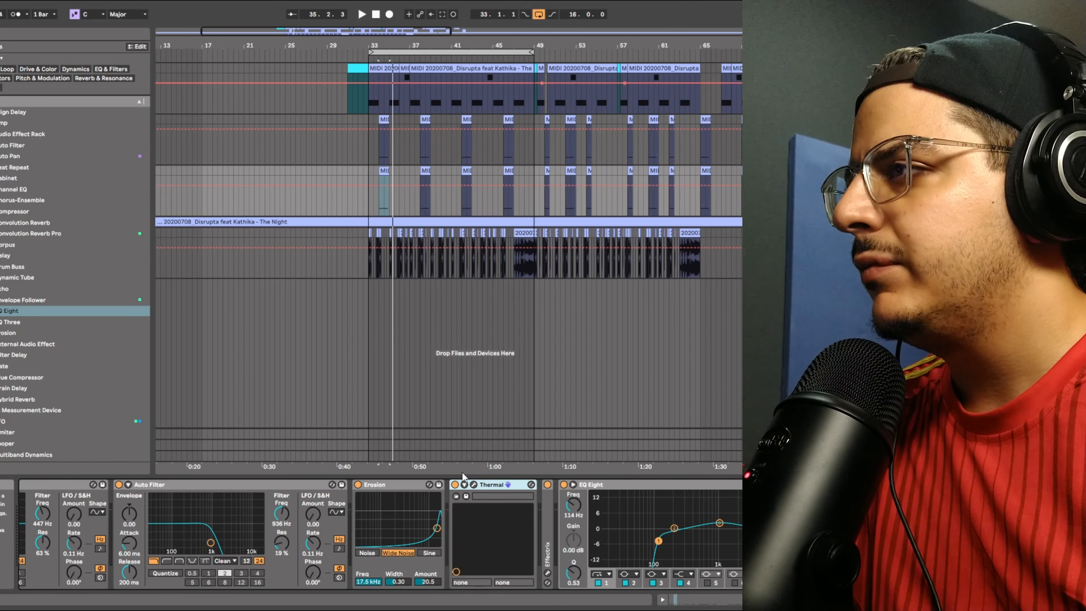
click(473, 484)
drag(450, 161, 513, 76)
drag(652, 363, 654, 363)
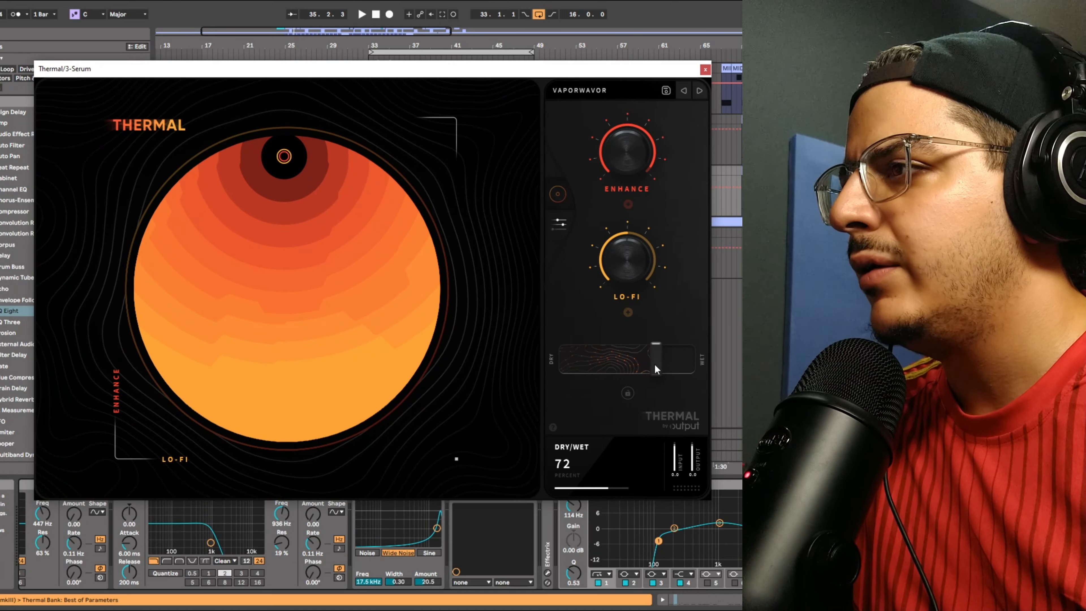
click(705, 70)
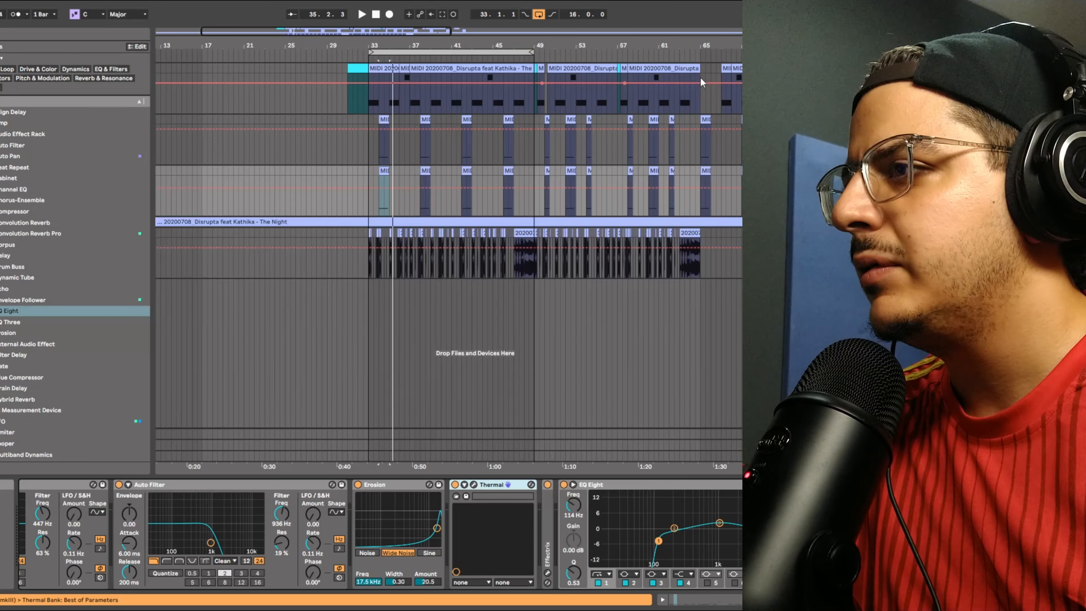
Expand Effectrix, examine the Crush effect's bitcrush, sample rate and mix settings in its plug-in window, and close the window
double_click(550, 548)
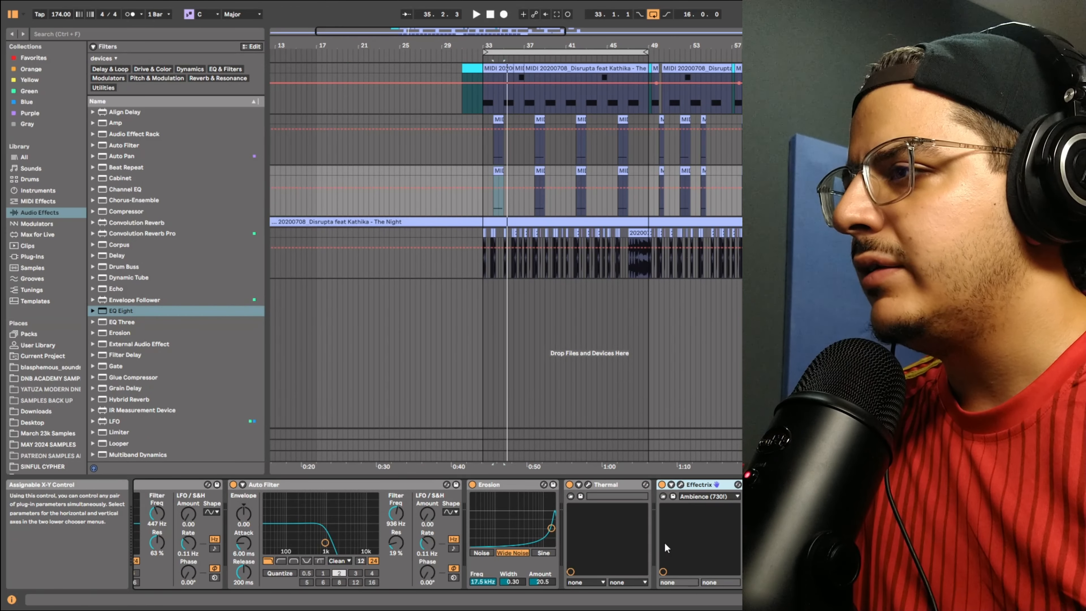
click(688, 485)
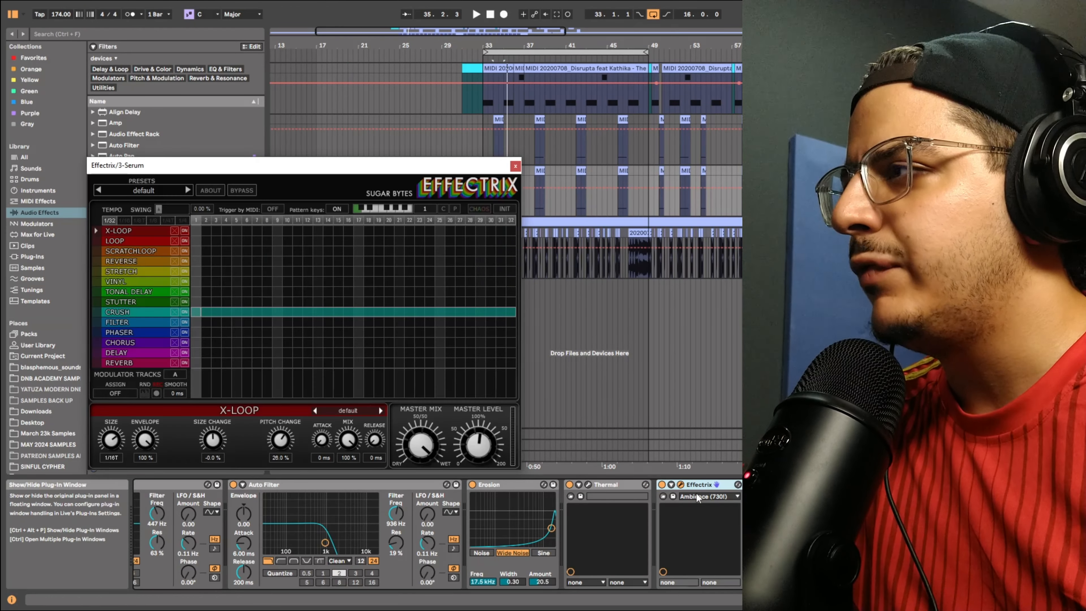
click(353, 308)
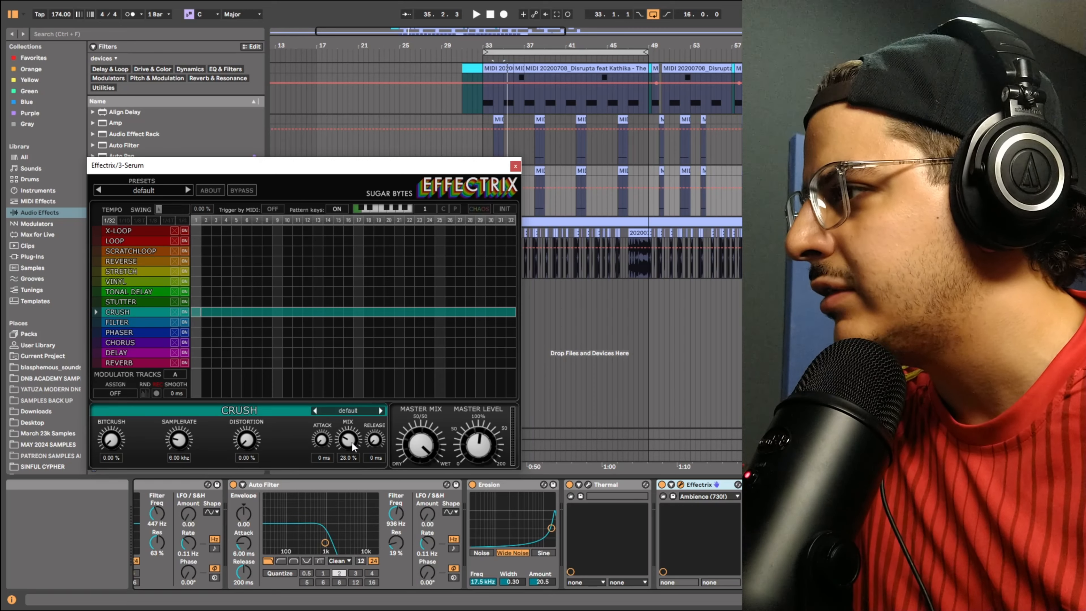
click(516, 167)
Bring EQ Eight into view, expand Hybrid Reverb and show the reverb's Dry/Wet automation on track 3
scroll(740, 543, right, 5)
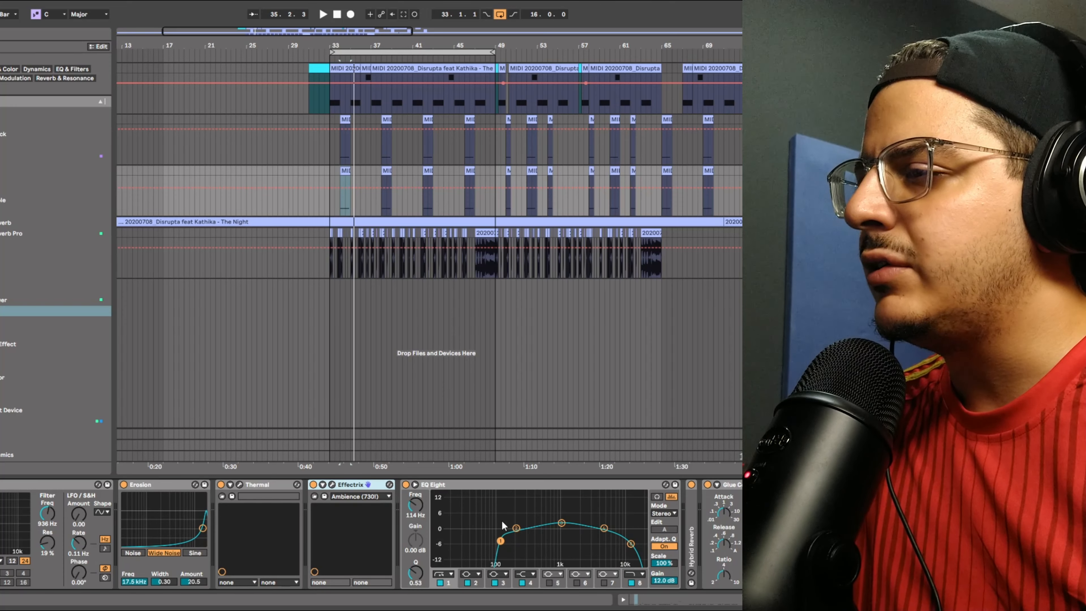
double_click(695, 556)
scroll(695, 555, right, 8)
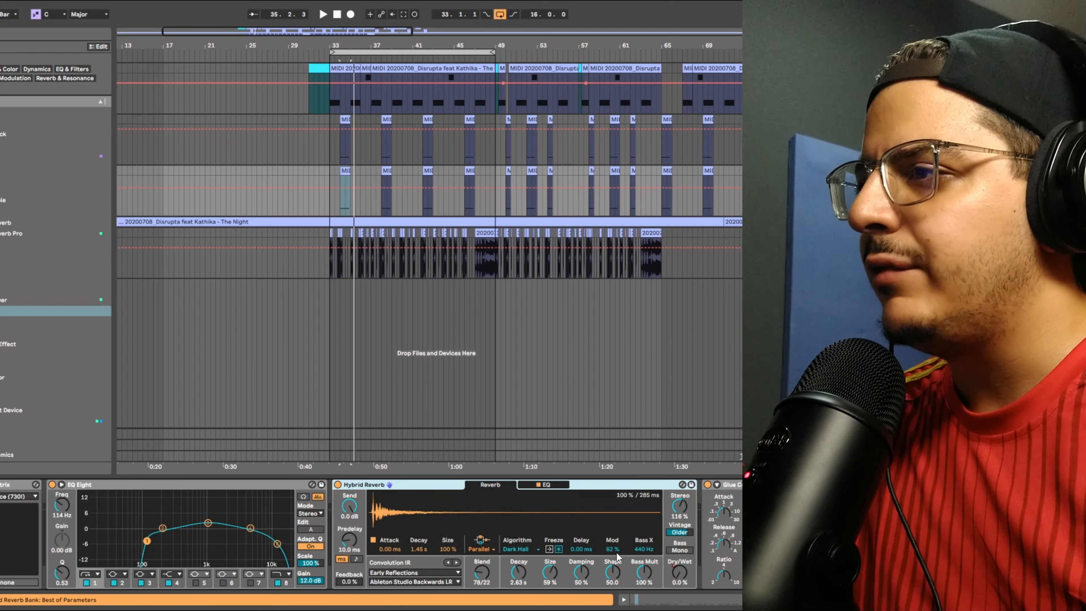
right_click(683, 568)
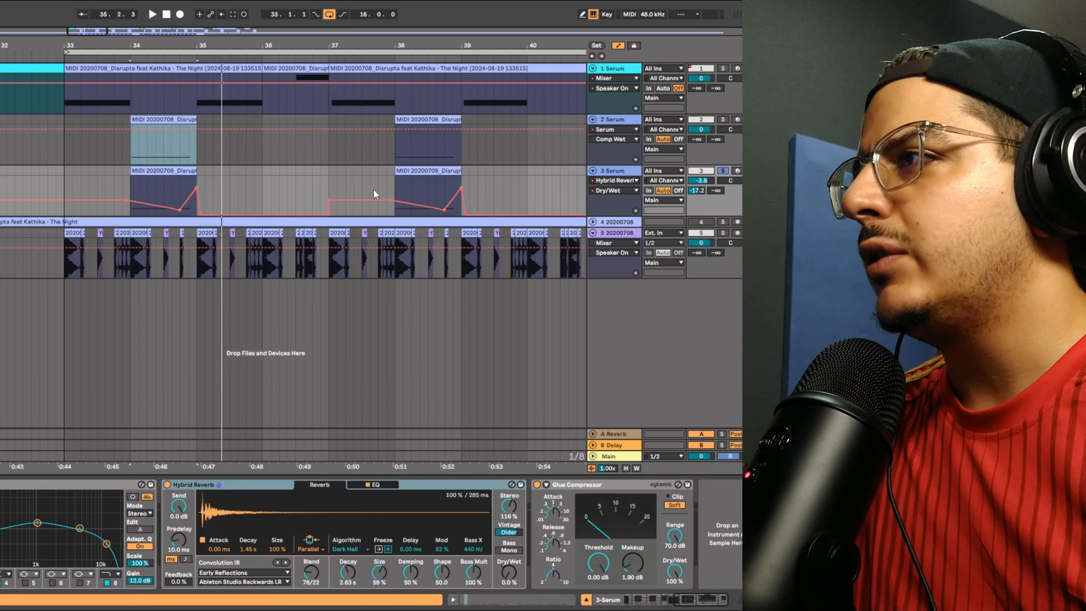
Play track 3's clip at bar 34 with Hybrid Reverb bypassed and re-enabled to compare the sound
click(174, 173)
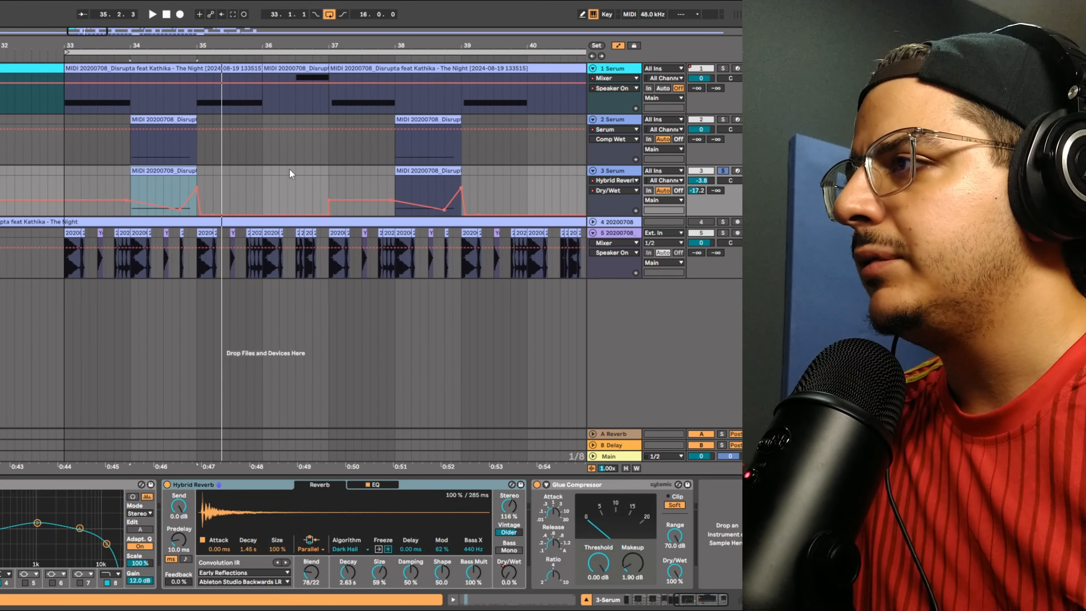
key(space)
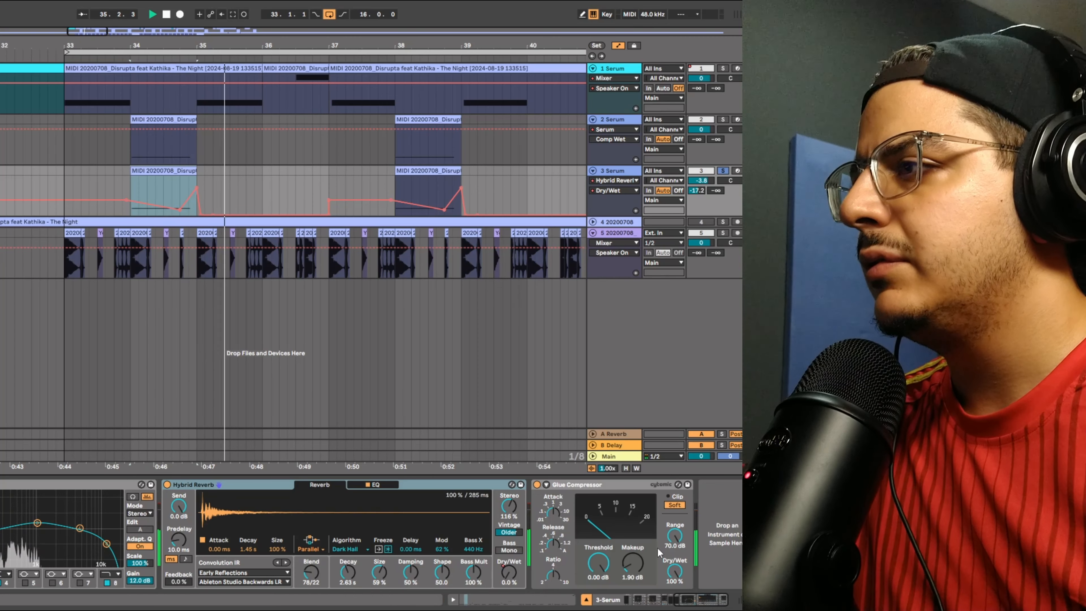
click(169, 485)
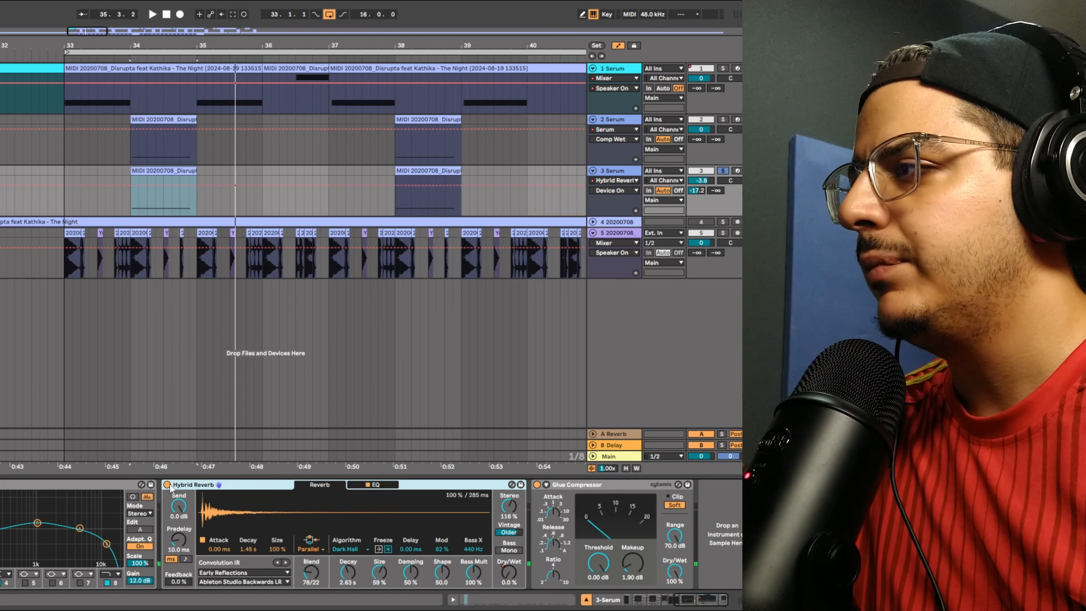
key(space)
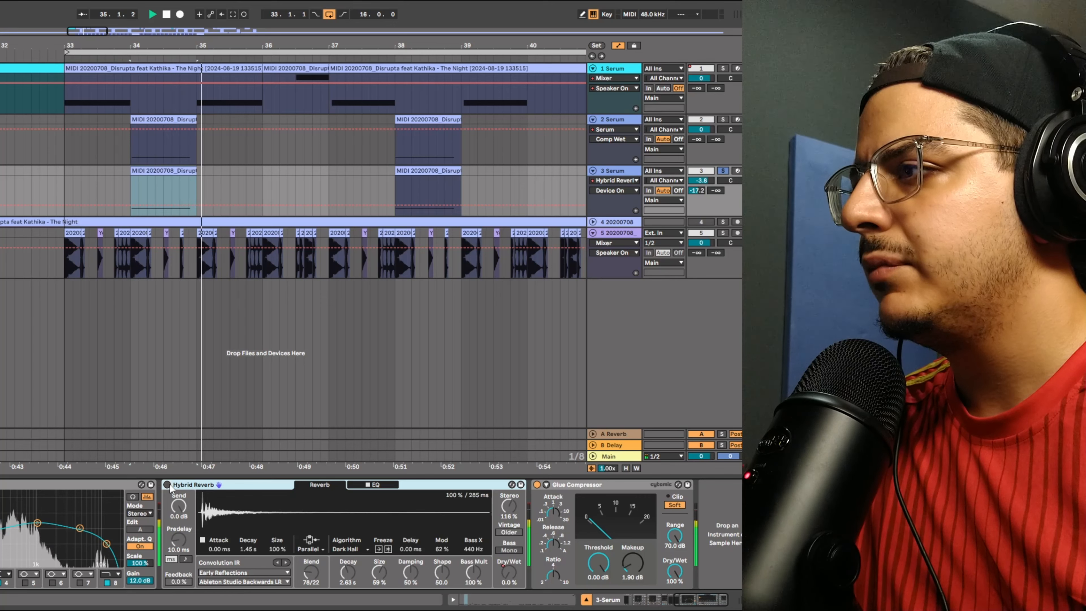
click(168, 485)
key(space)
key(space)
Toggle Thermal off and on while replaying the bar 34 clip to hear its contribution to the bass
click(685, 601)
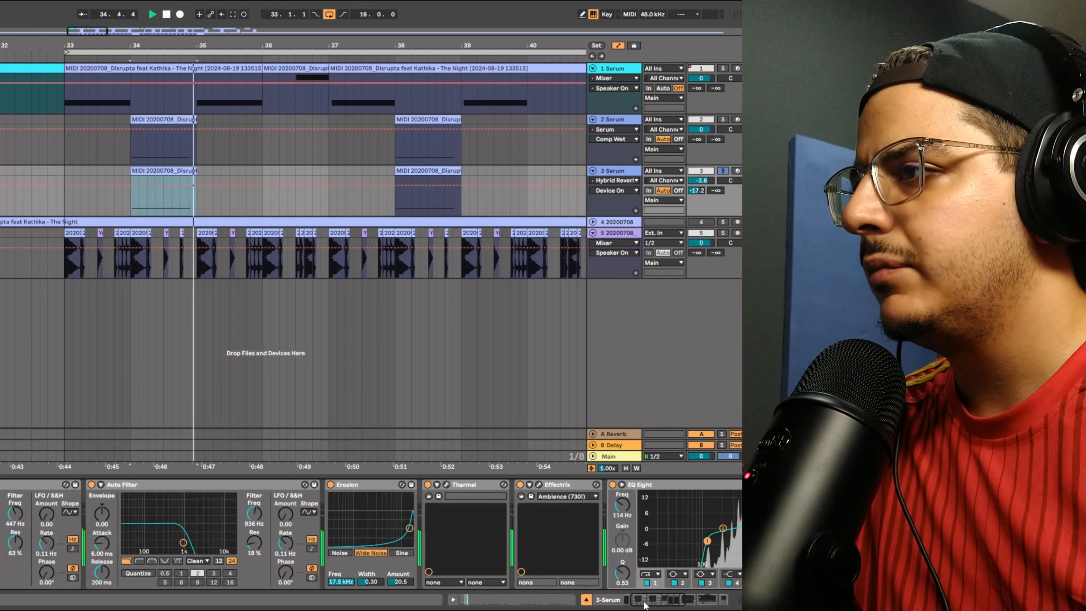
click(426, 485)
key(space)
key(space)
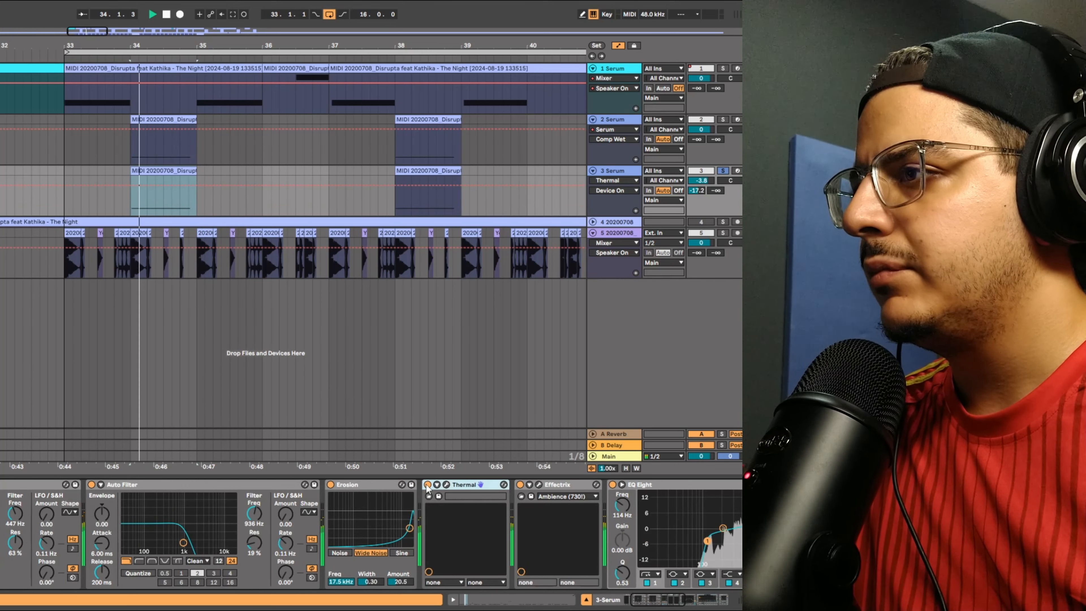
Bypass and re-enable Effectrix during playback to compare its effect on the bass, and stop playback
click(521, 486)
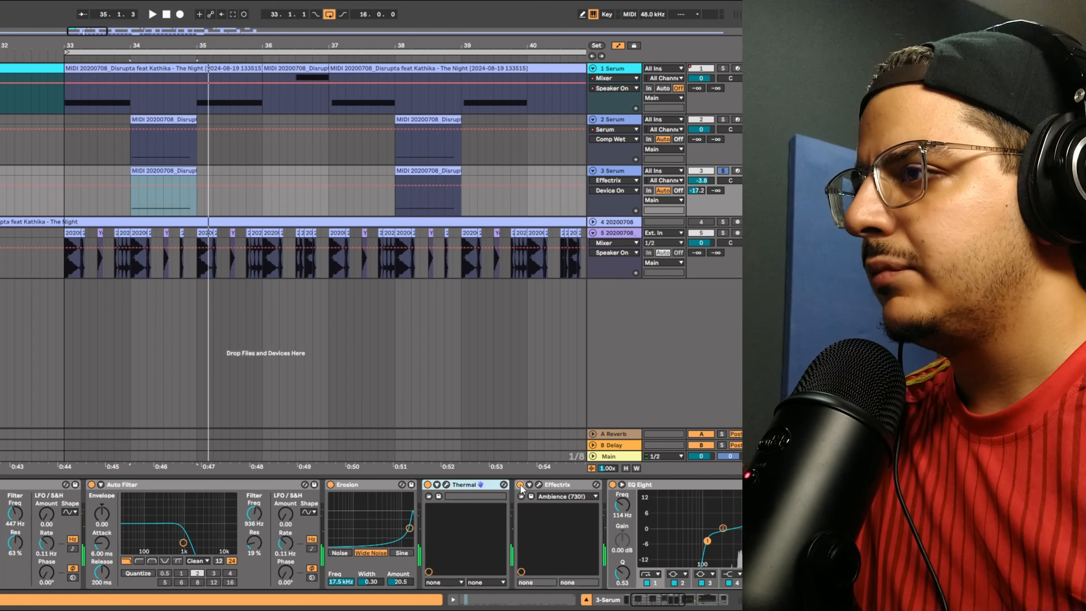
key(space)
click(521, 486)
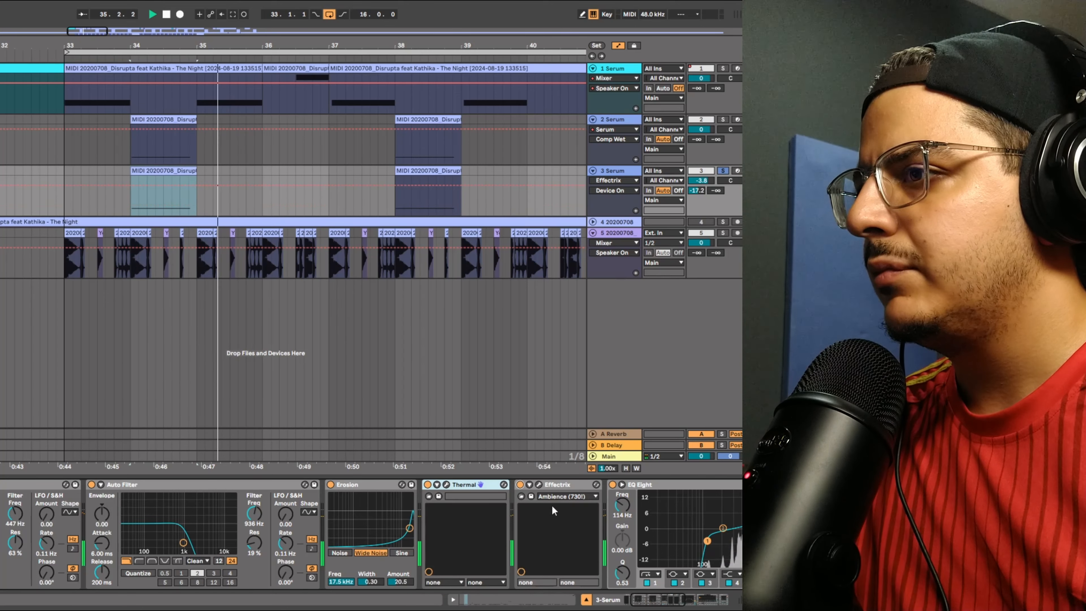
click(654, 600)
key(space)
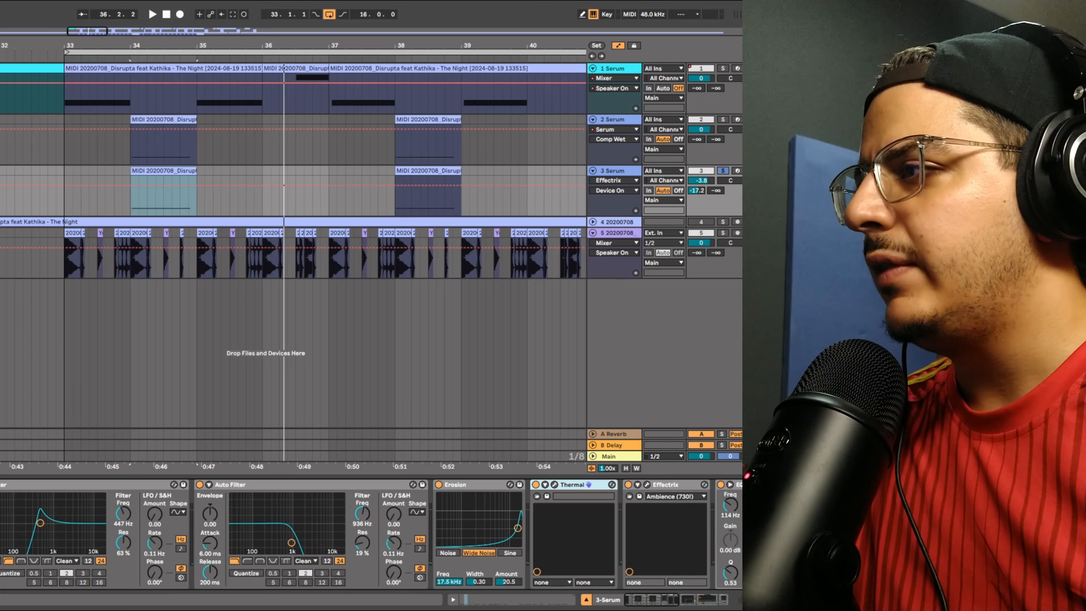
Collapse the two Auto Filters, Erosion and Thermal in track 3's device chain
click(6, 486)
key(Delete)
key(Delete)
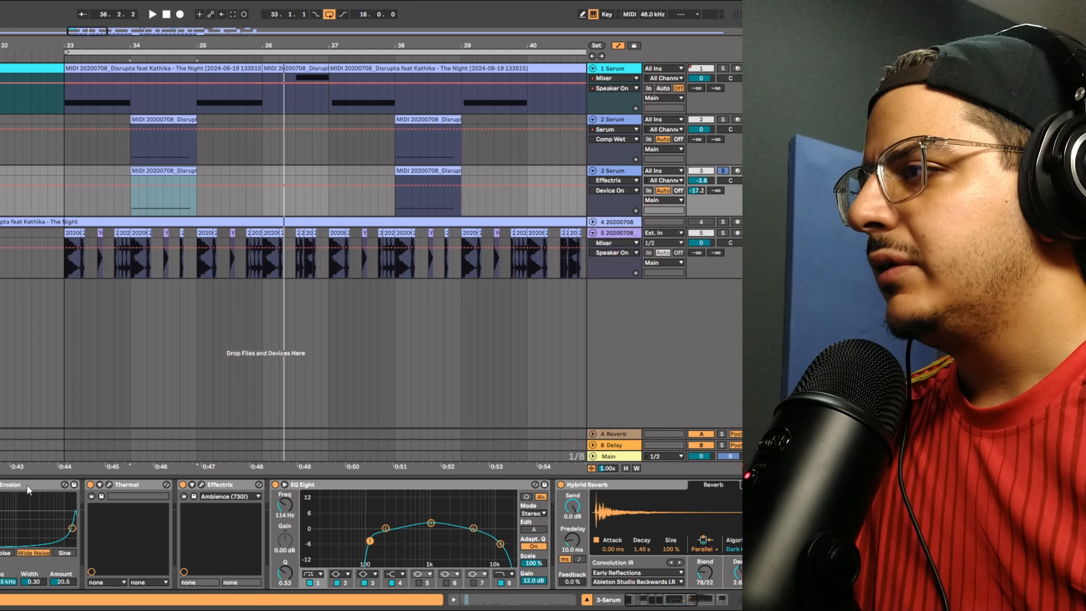
click(26, 485)
key(Delete)
double_click(49, 487)
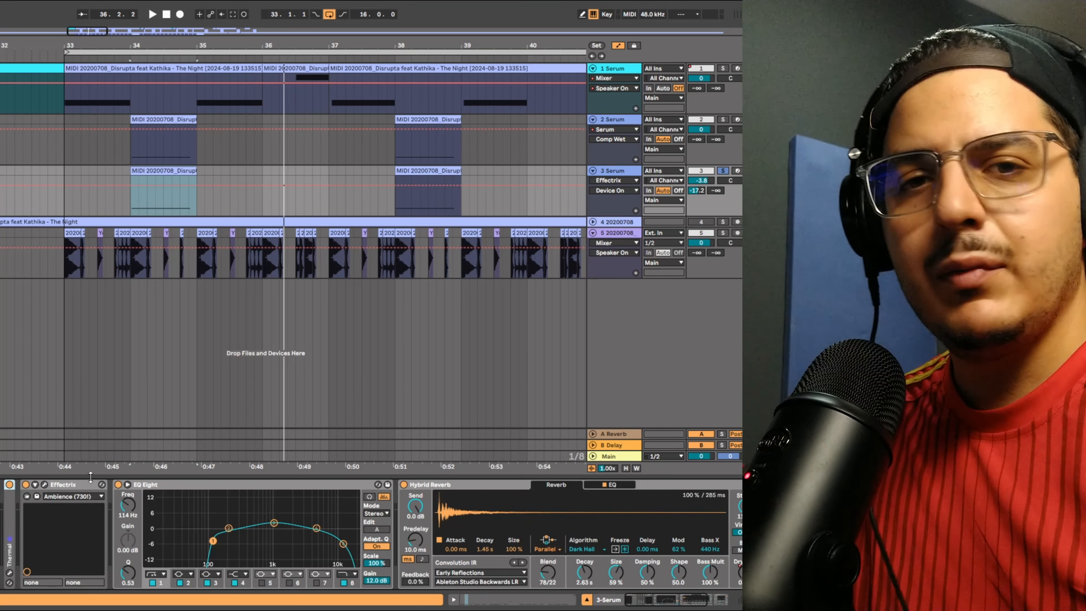